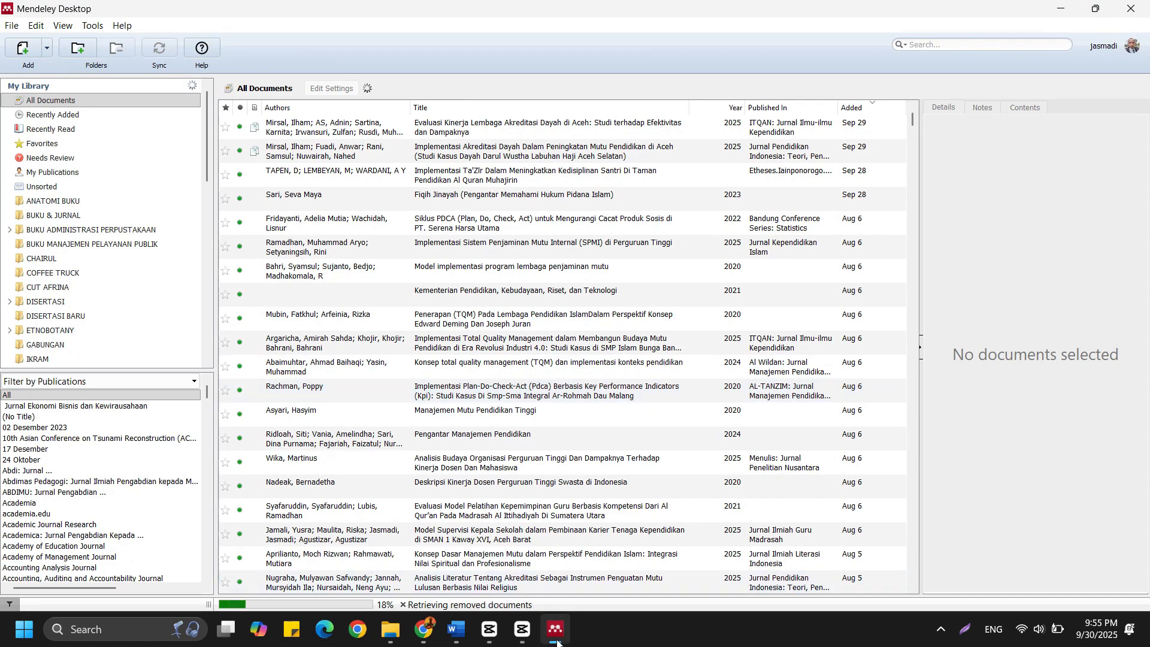
Step: Switch to Chrome and search Google for "mendeley desktop" in a new tab
left_click(556, 630)
mouse_move(424, 629)
left_click(441, 539)
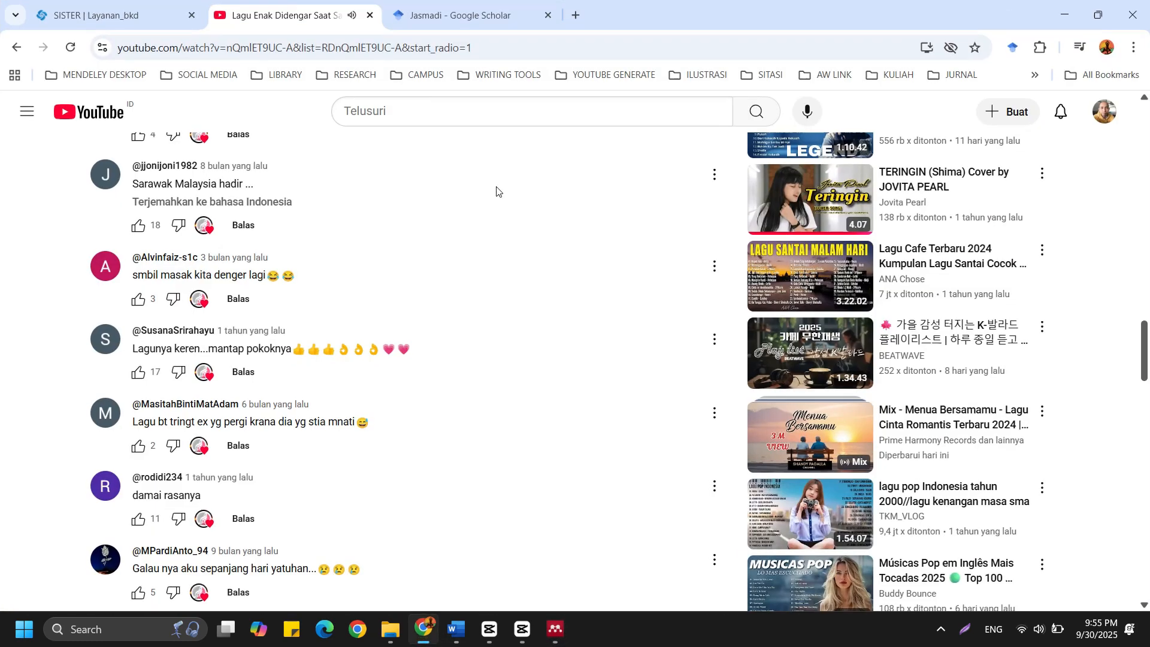
left_click(576, 15)
type("g")
key("Return")
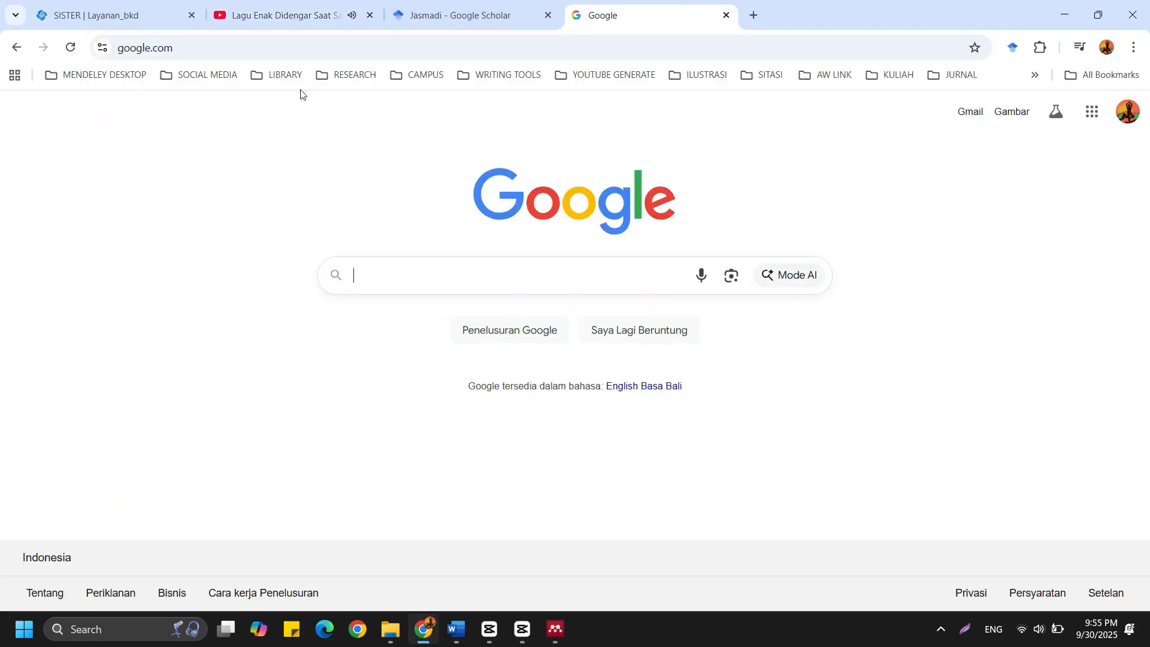
type("mendeley desktop")
key("Return")
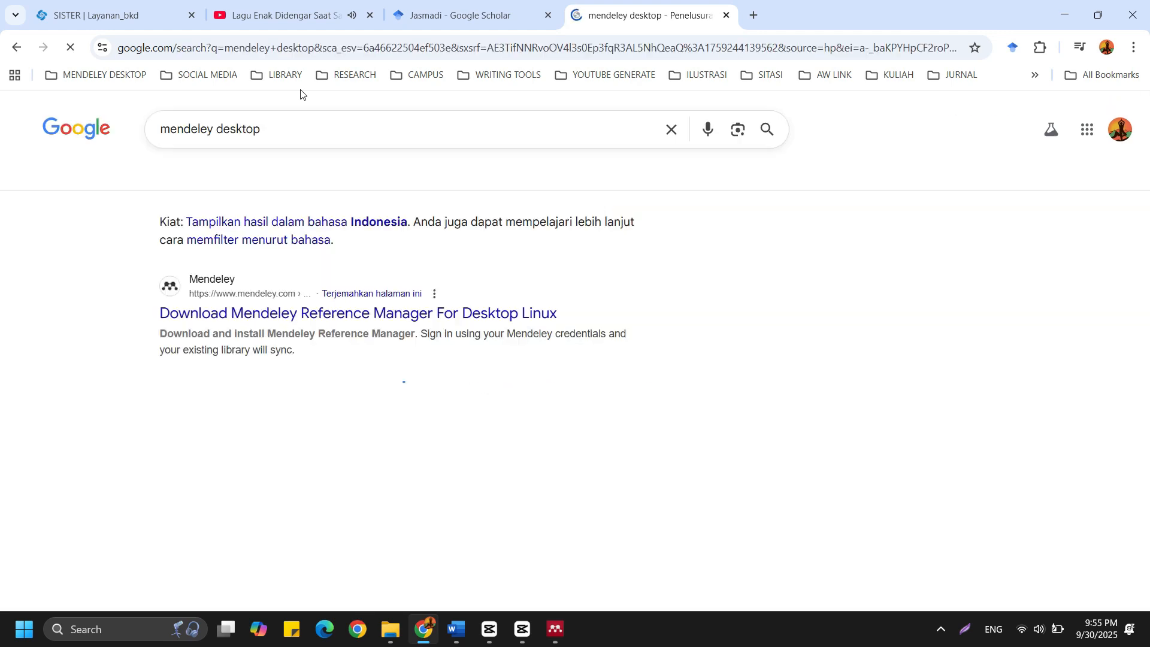
Step: Download the Windows installer from the Mendeley Desktop 1.19.5 installers page, overwriting the existing file
left_click(487, 423)
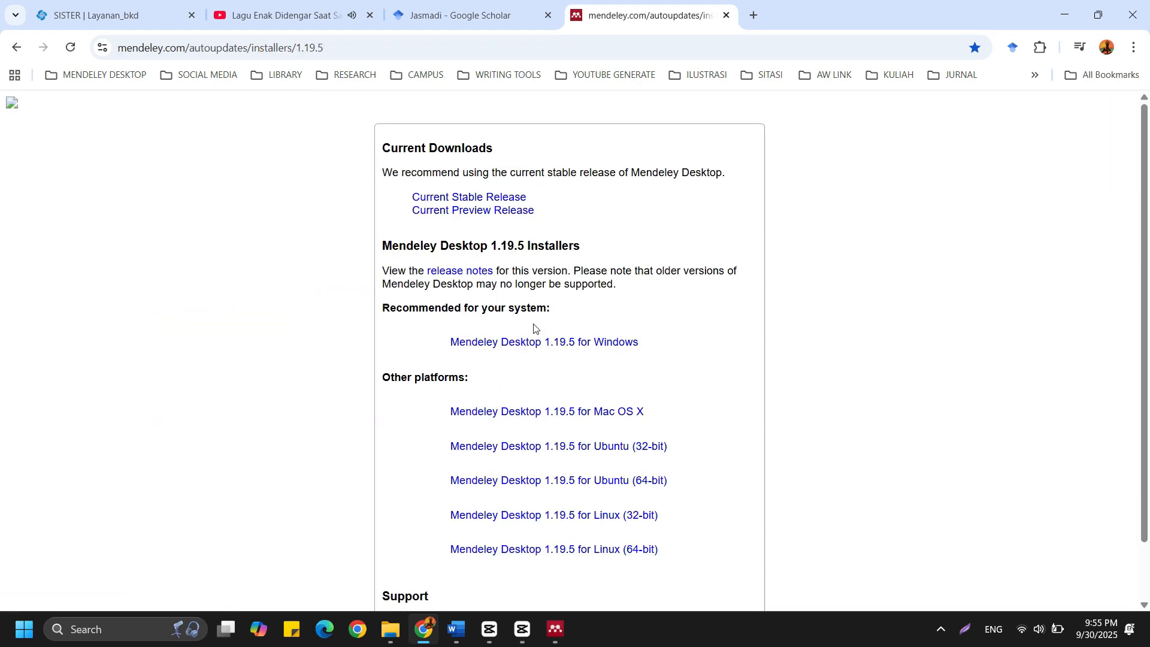
left_click(532, 342)
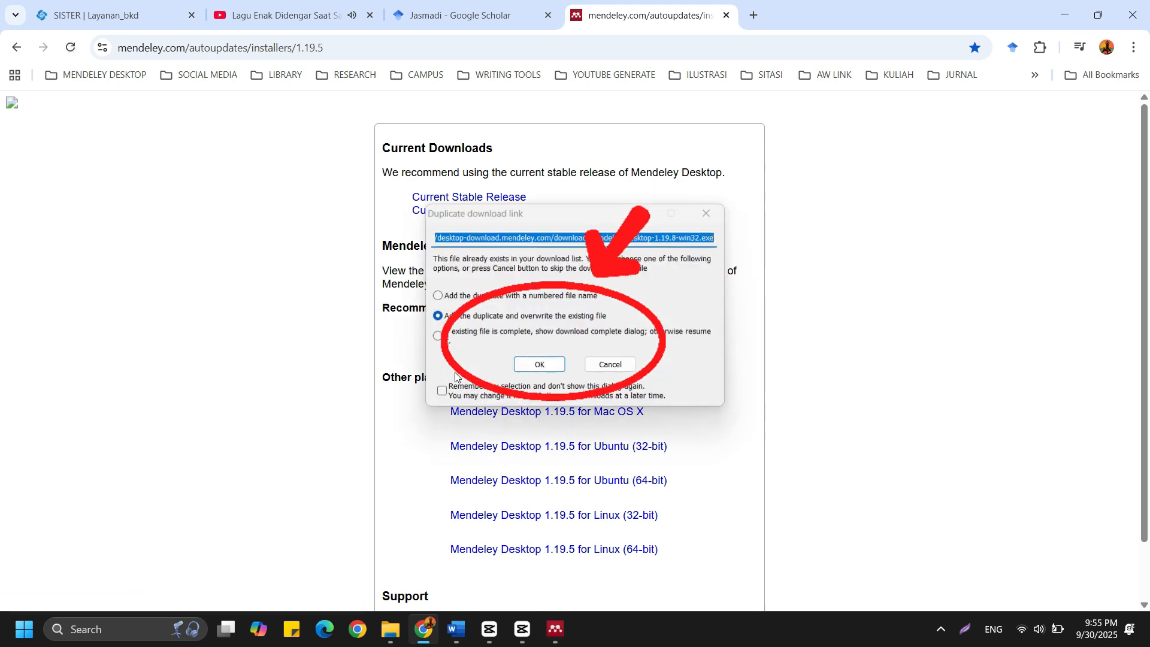
left_click(541, 367)
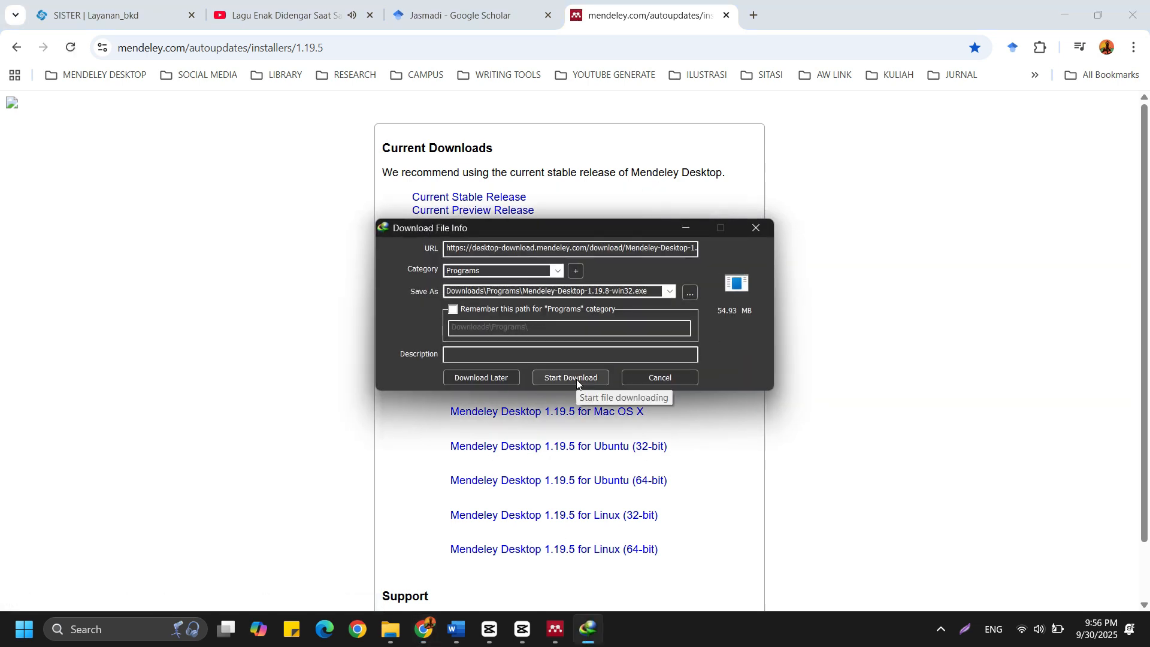
left_click(576, 380)
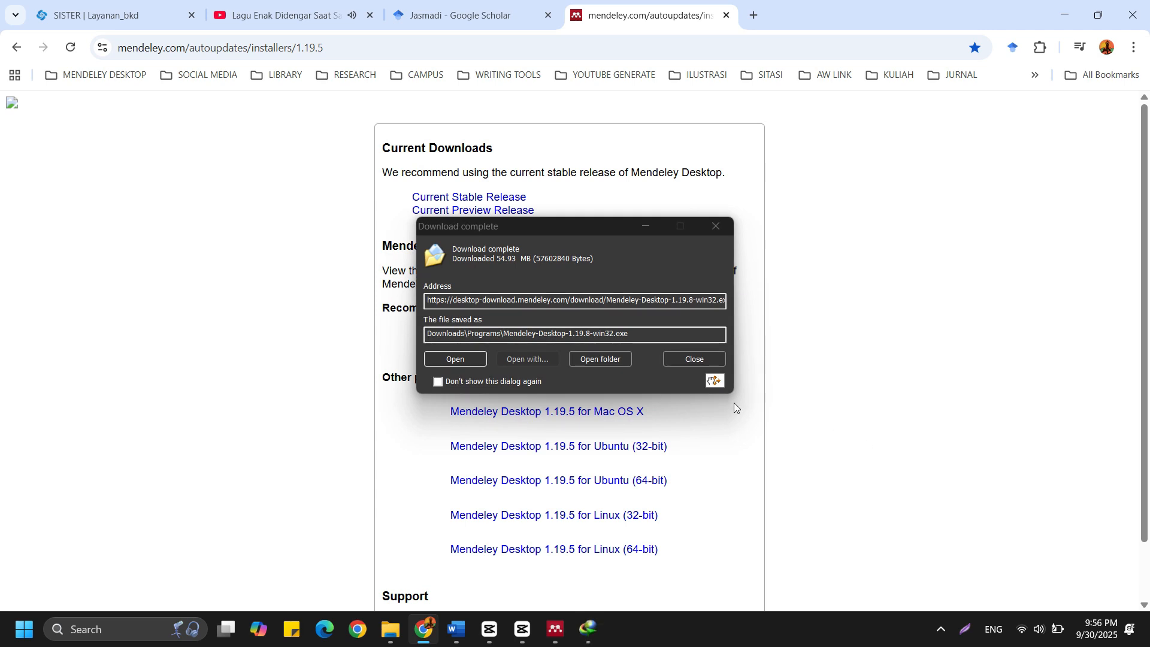
Step: Show the downloaded Mendeley-Desktop-1.19.8-win32.exe in its folder, run it as administrator and allow it to make changes
left_click(620, 358)
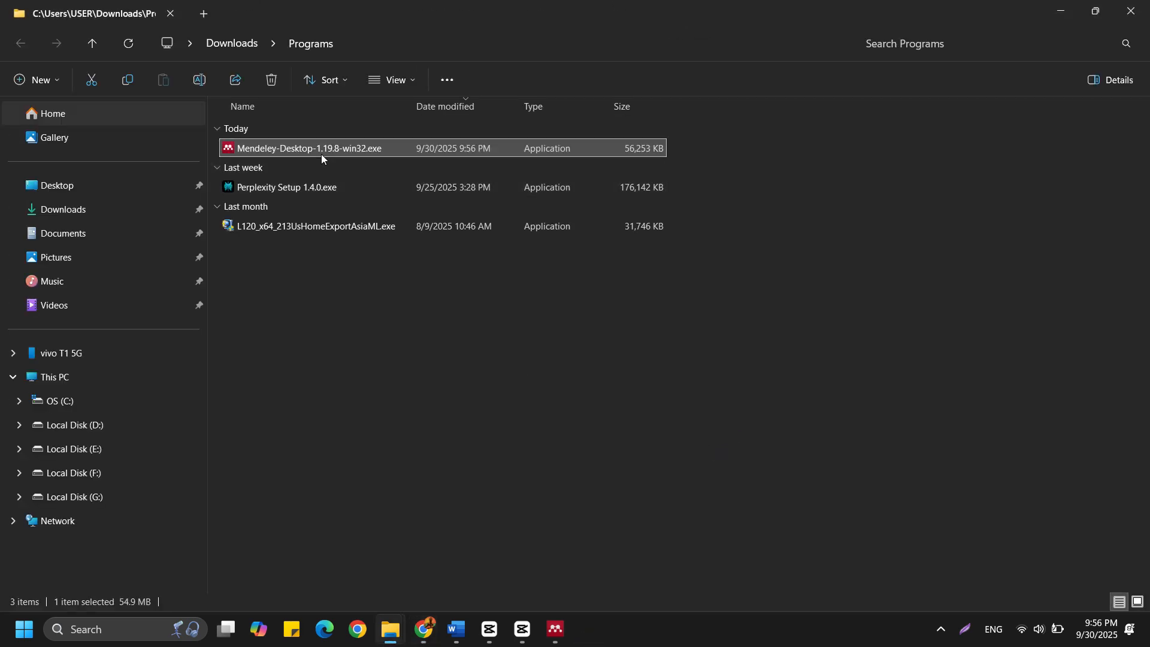
right_click(328, 149)
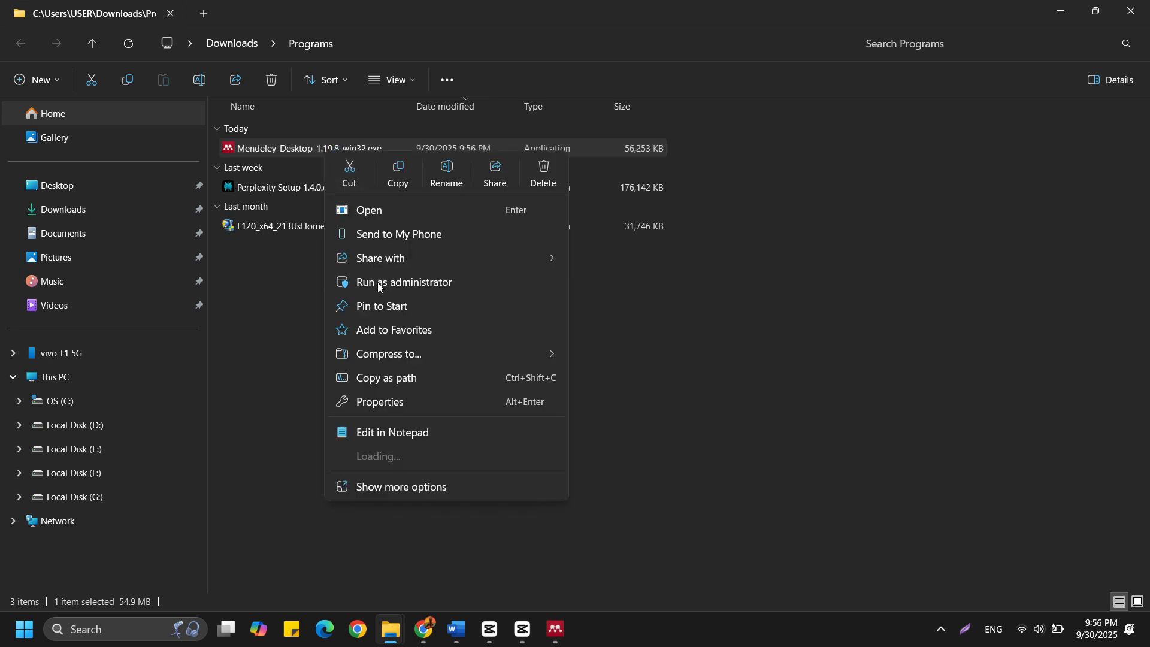
left_click(380, 284)
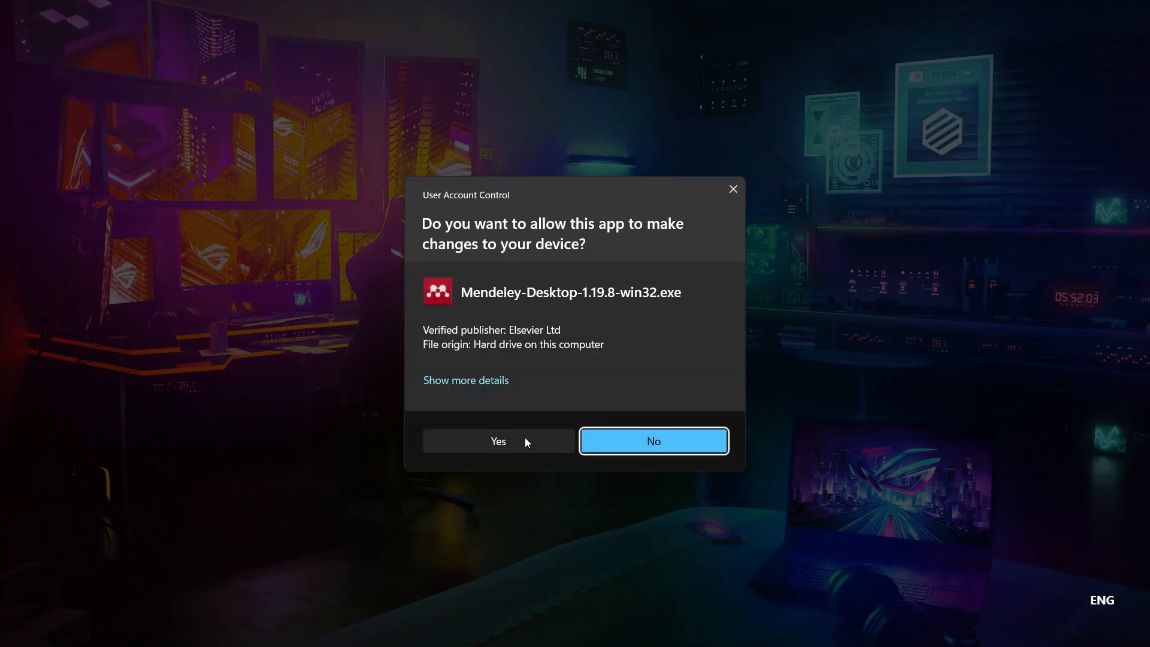
left_click(526, 439)
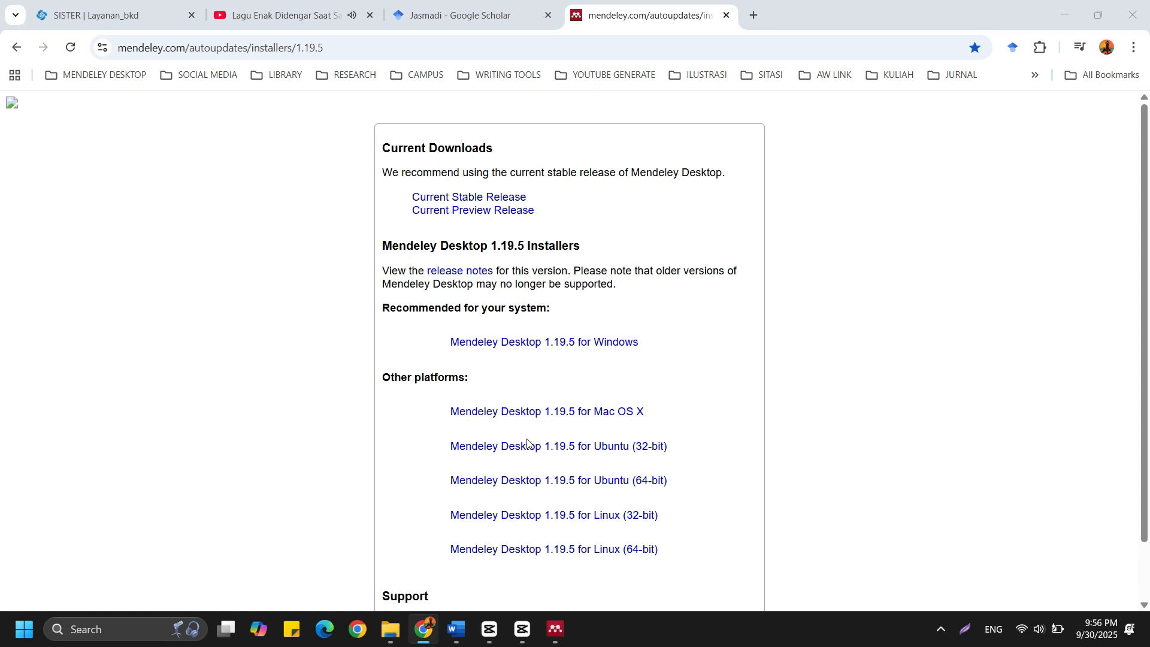
Step: Try to install Mendeley Desktop in the default folder, and quit the setup
left_click(656, 432)
left_click(657, 432)
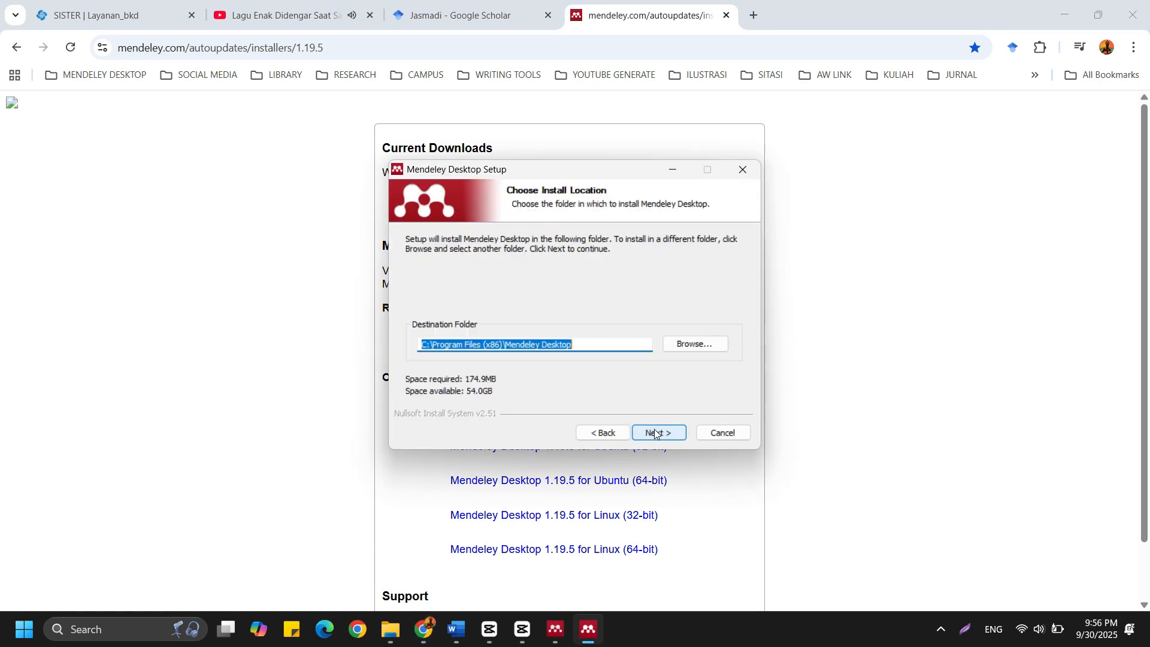
left_click(656, 432)
left_click(656, 433)
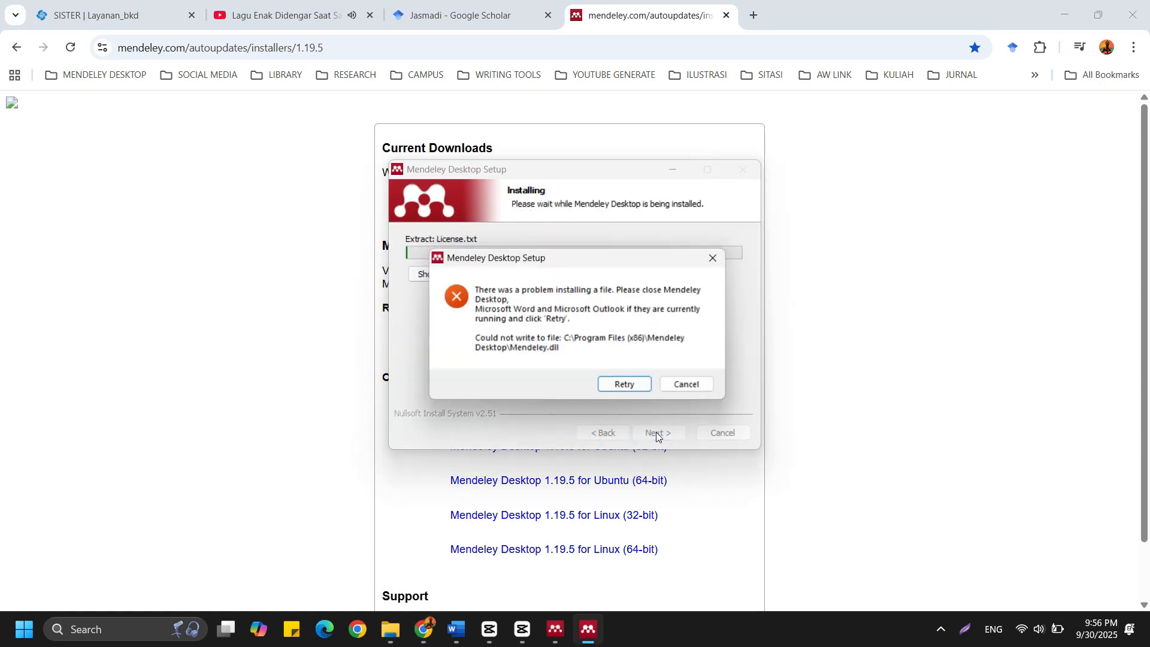
left_click(698, 390)
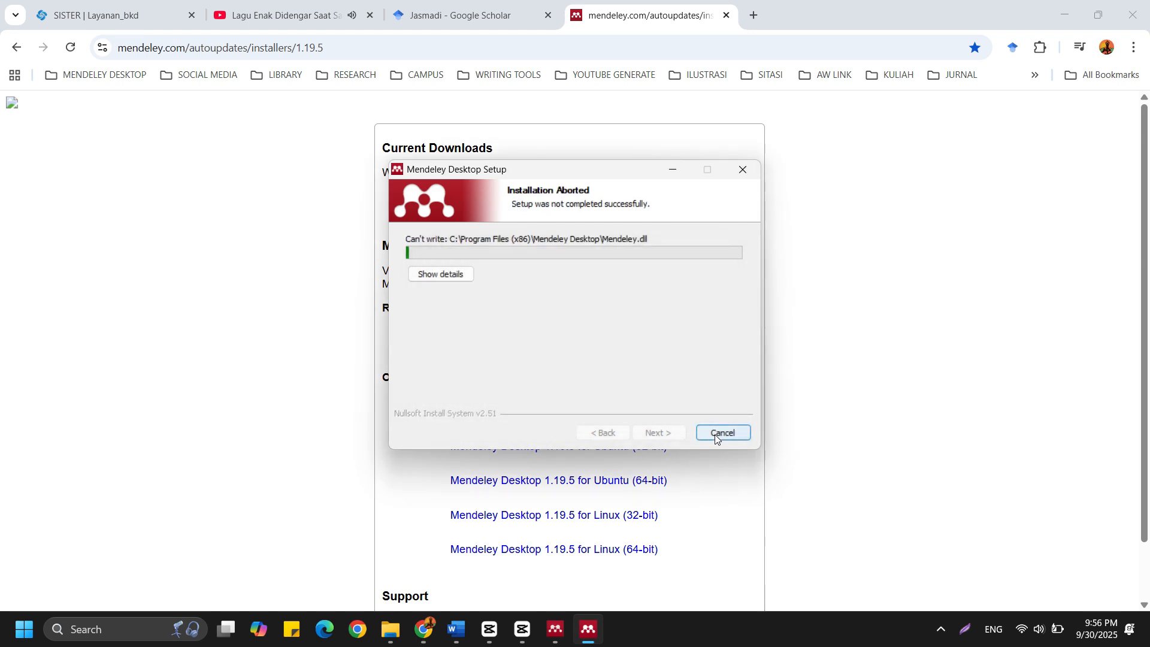
left_click(742, 175)
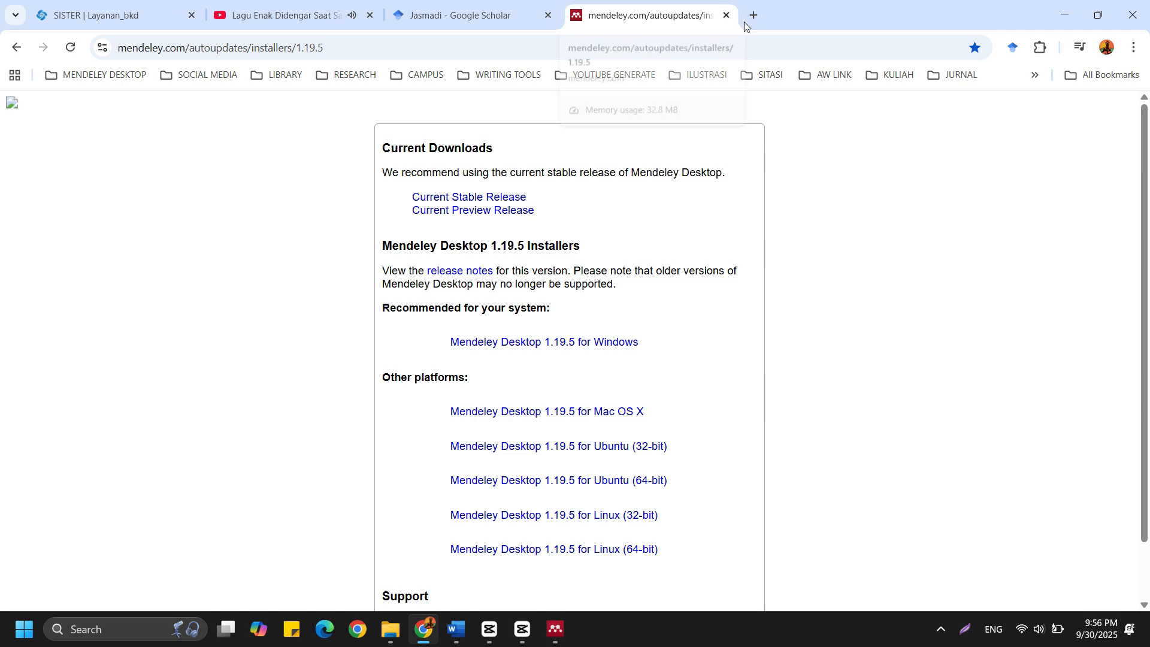
Step: Open Word with a blank document, dismiss the licence notice and check the reference tools for Mendeley commands
left_click(1148, 634)
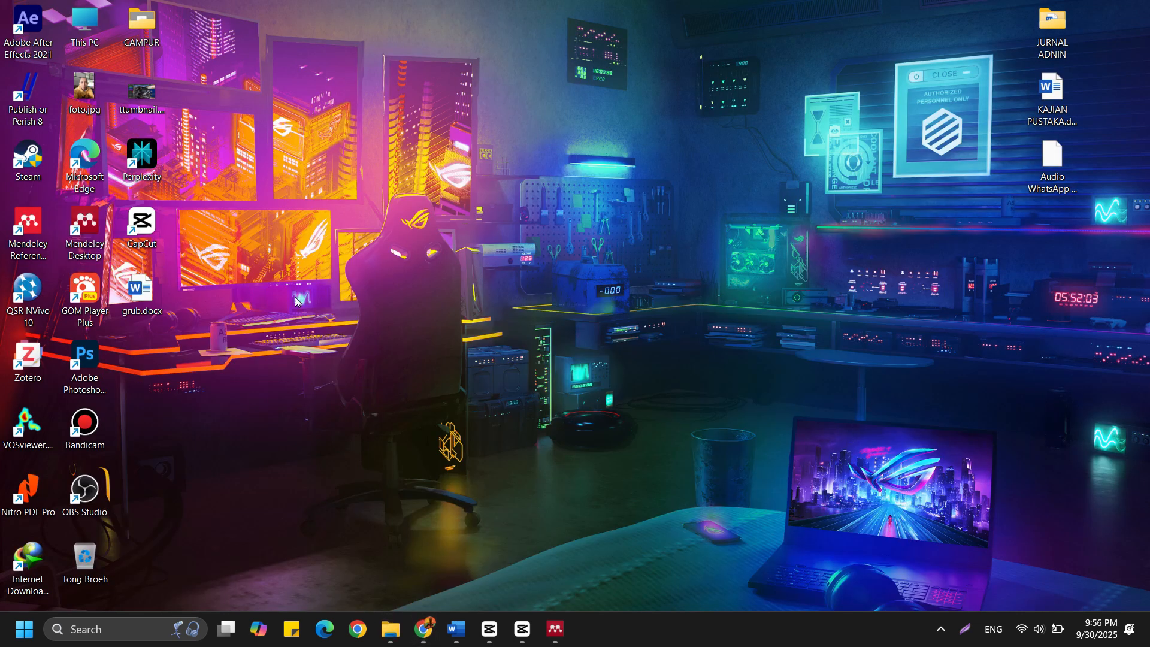
key("super")
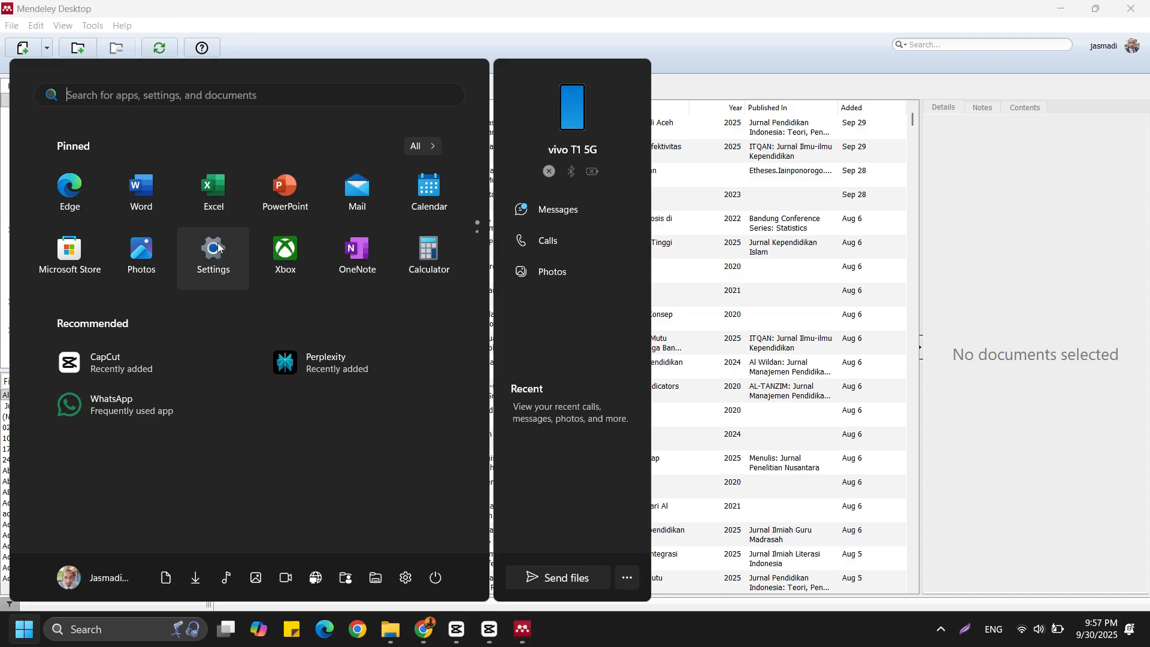
left_click(142, 192)
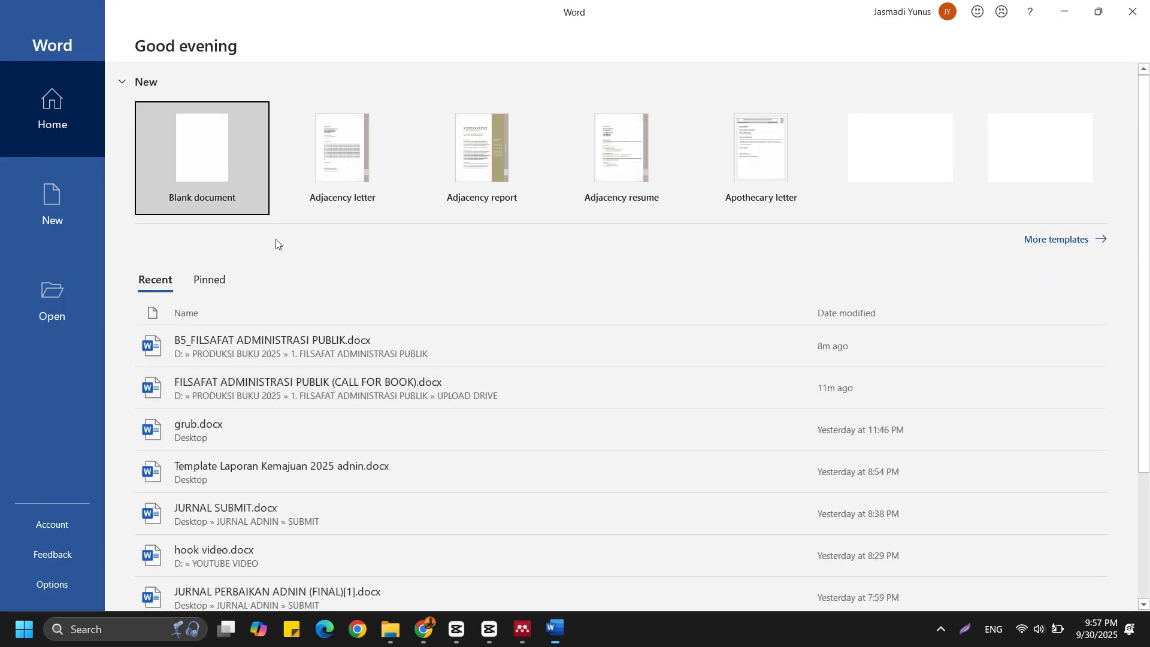
left_click(219, 180)
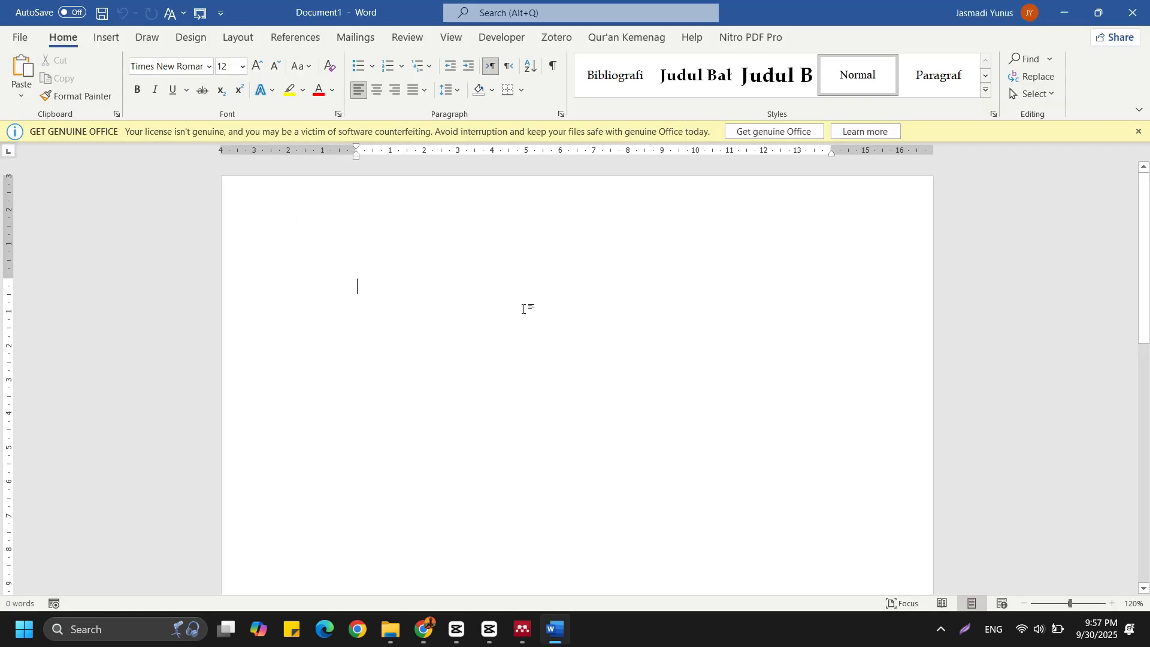
left_click(1138, 133)
left_click(295, 37)
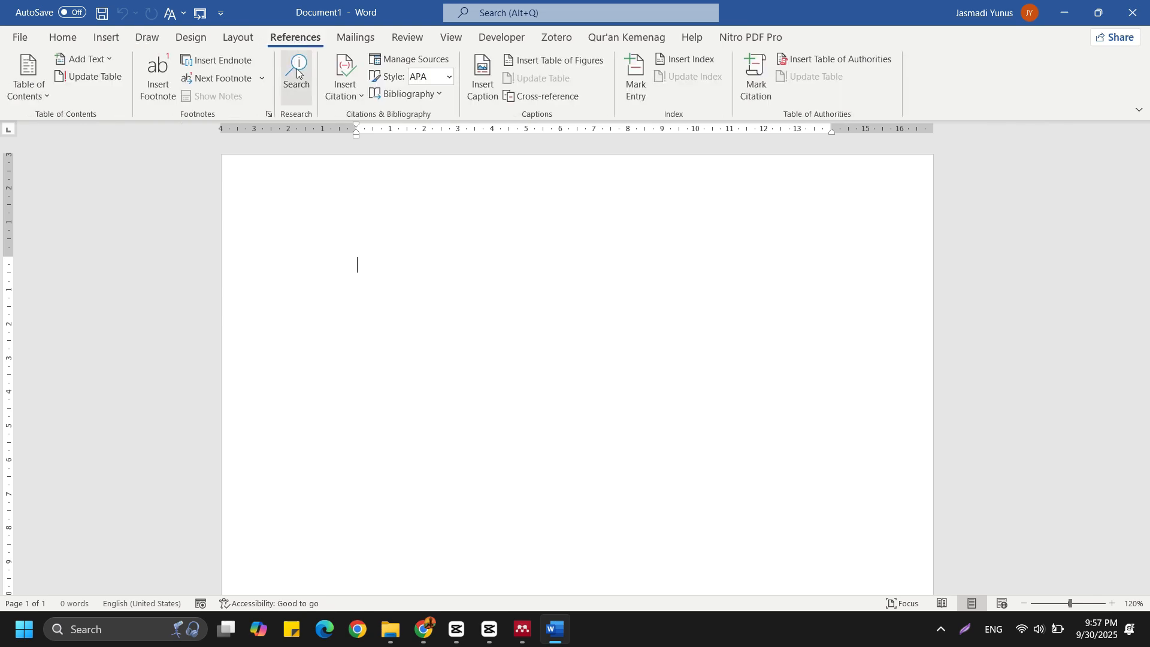
Step: Switch to Mendeley Desktop and install its Microsoft Word citation plugin, allowing it to close Word
left_click(522, 630)
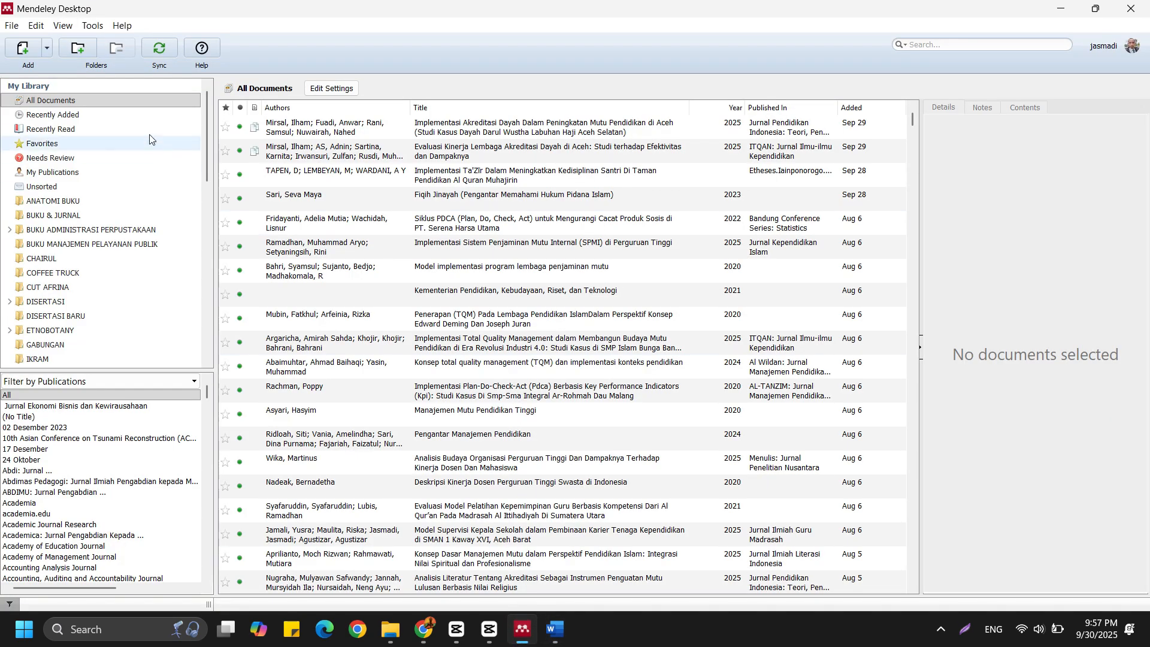
left_click(92, 25)
left_click(129, 57)
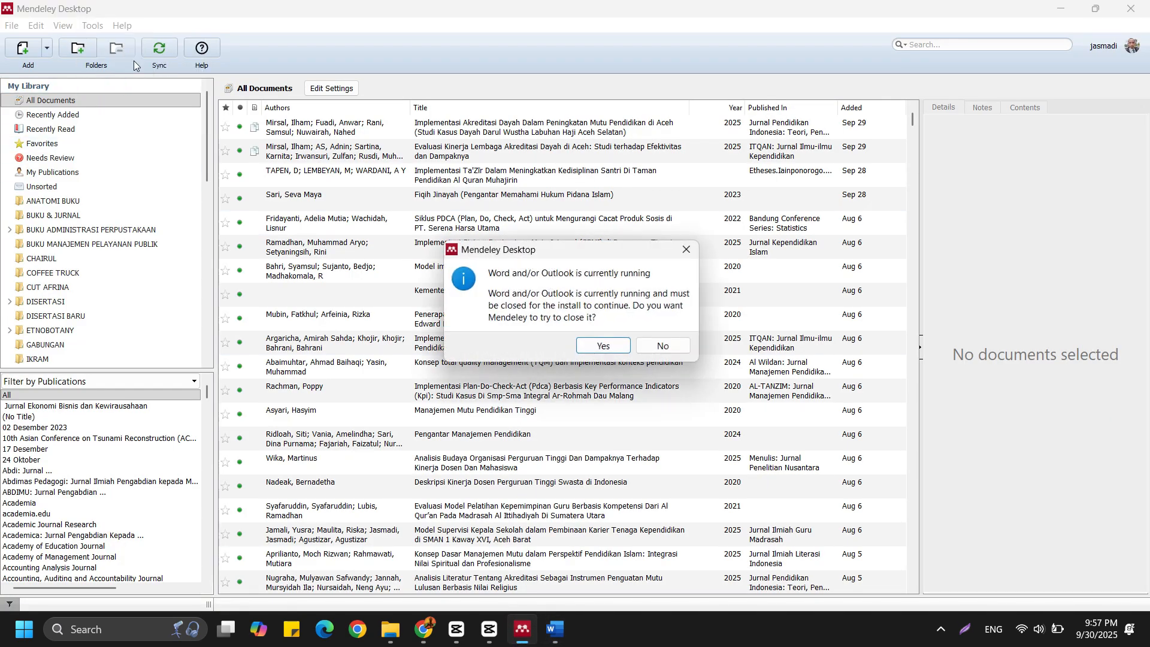
left_click(602, 346)
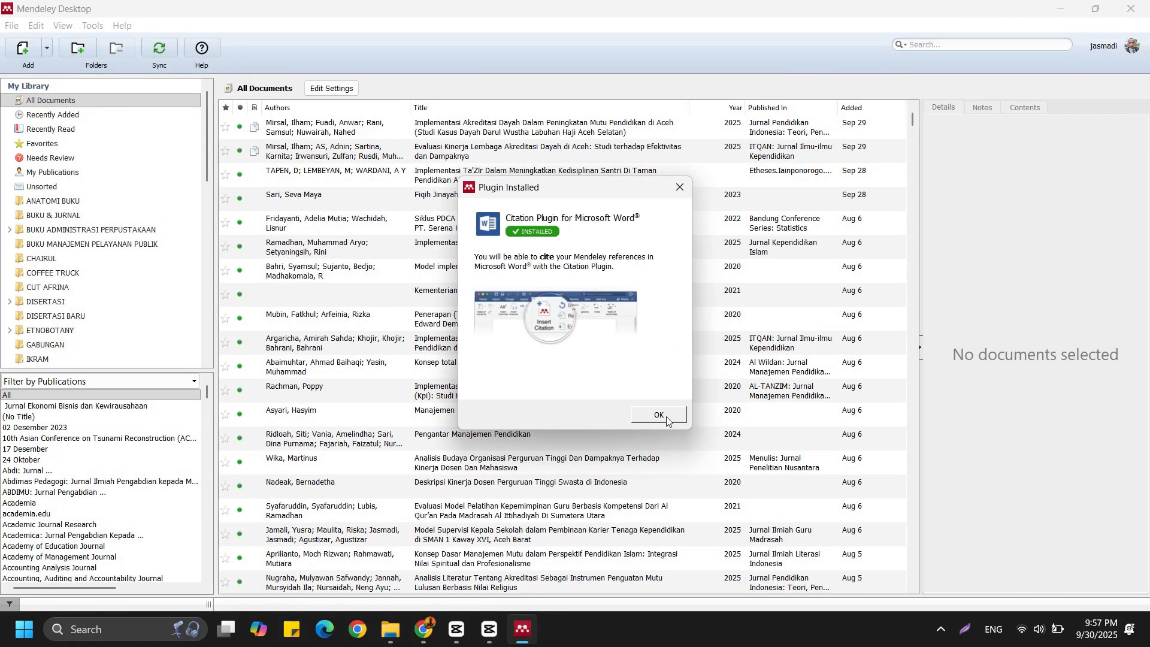
left_click(670, 416)
Step: Reopen Word with a blank document and show the Mendeley Cite-O-Matic tools
left_click(24, 630)
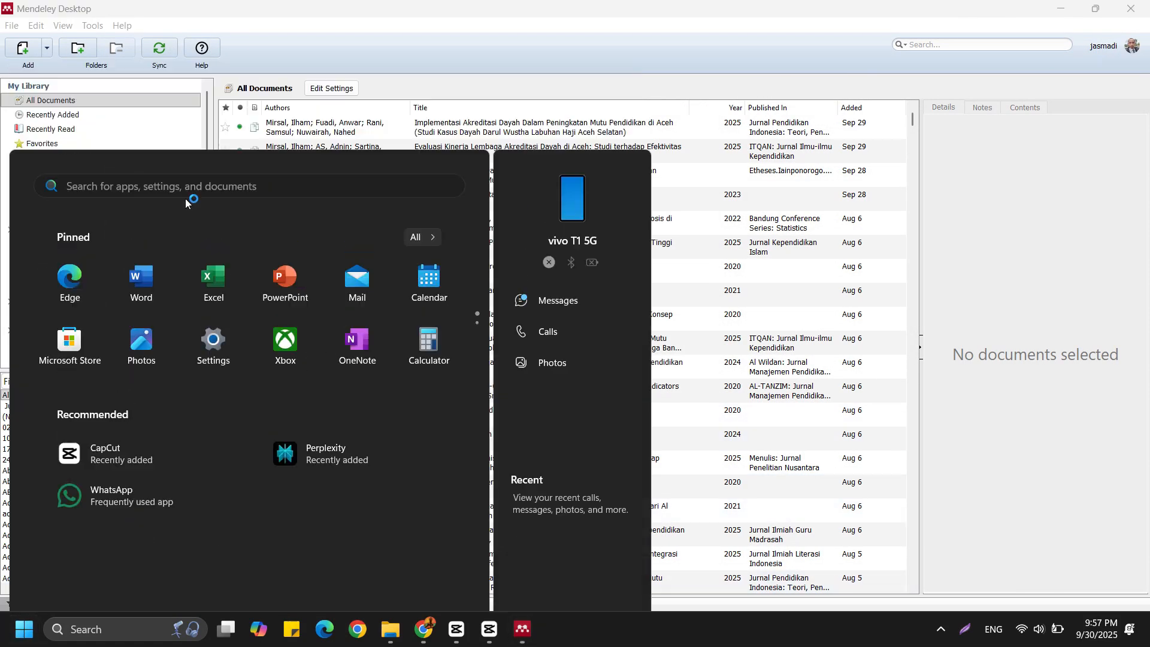
left_click(213, 273)
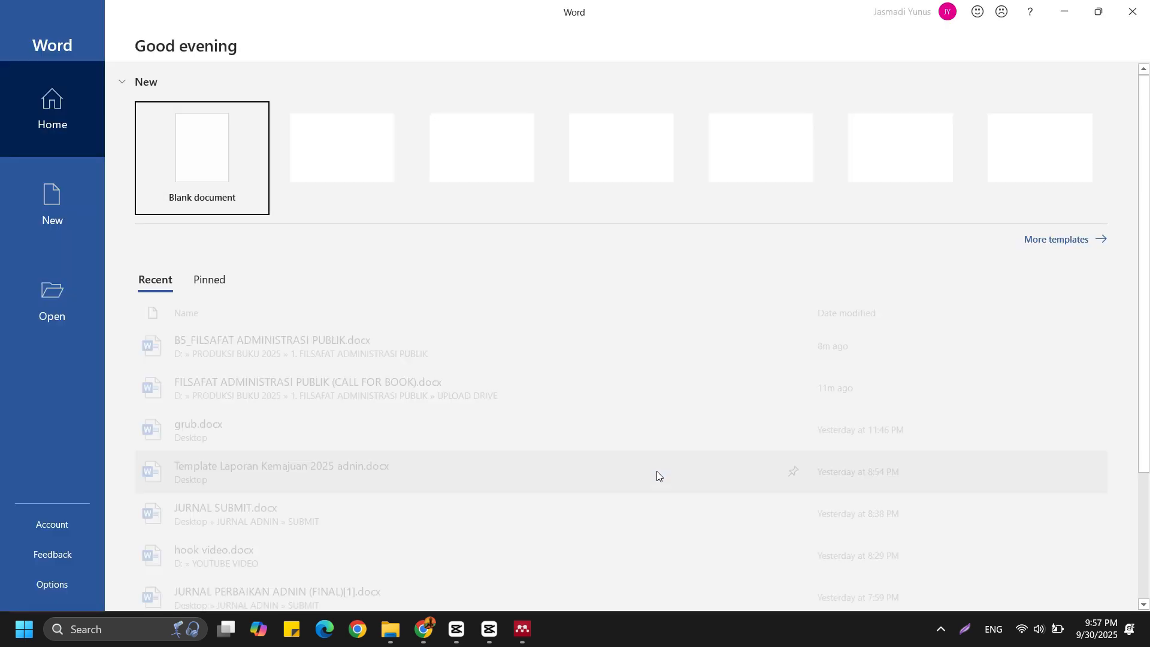
left_click(207, 185)
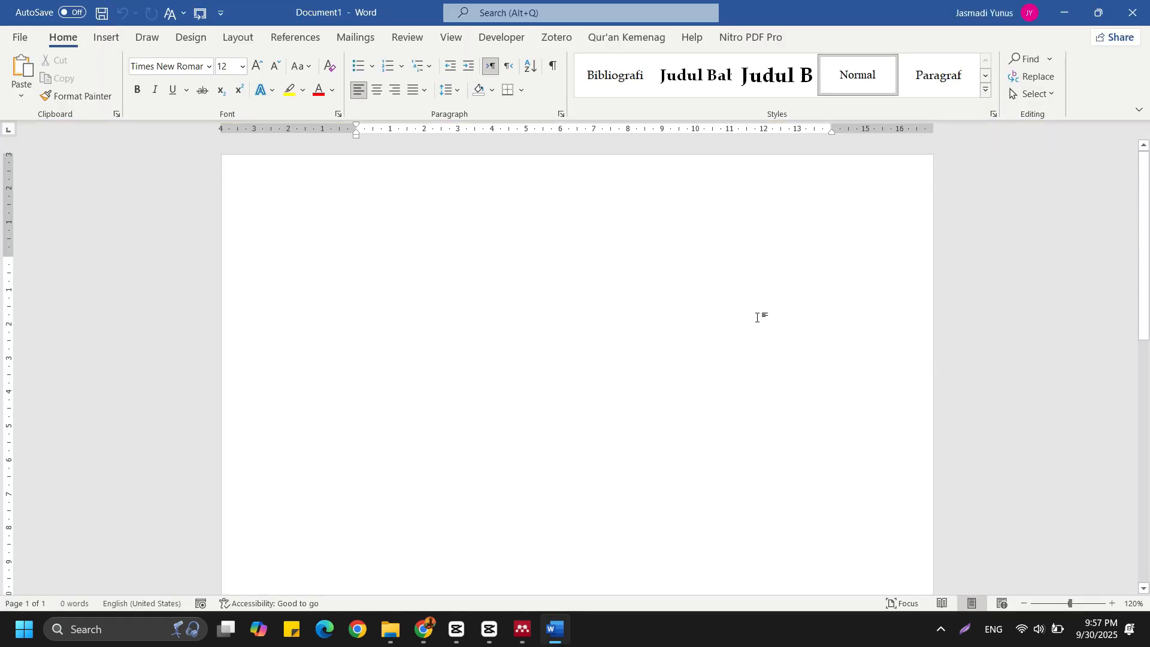
left_click(270, 39)
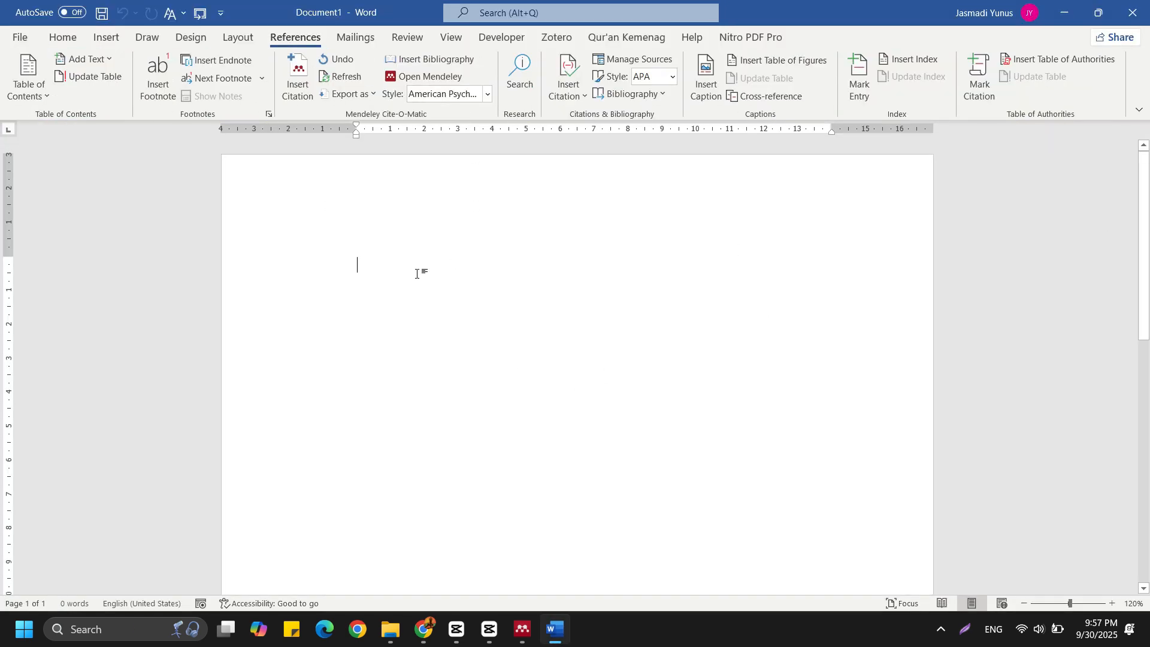
Step: Fill the document with five paragraphs of placeholder text using =lorem(5)
type("=lorem(")
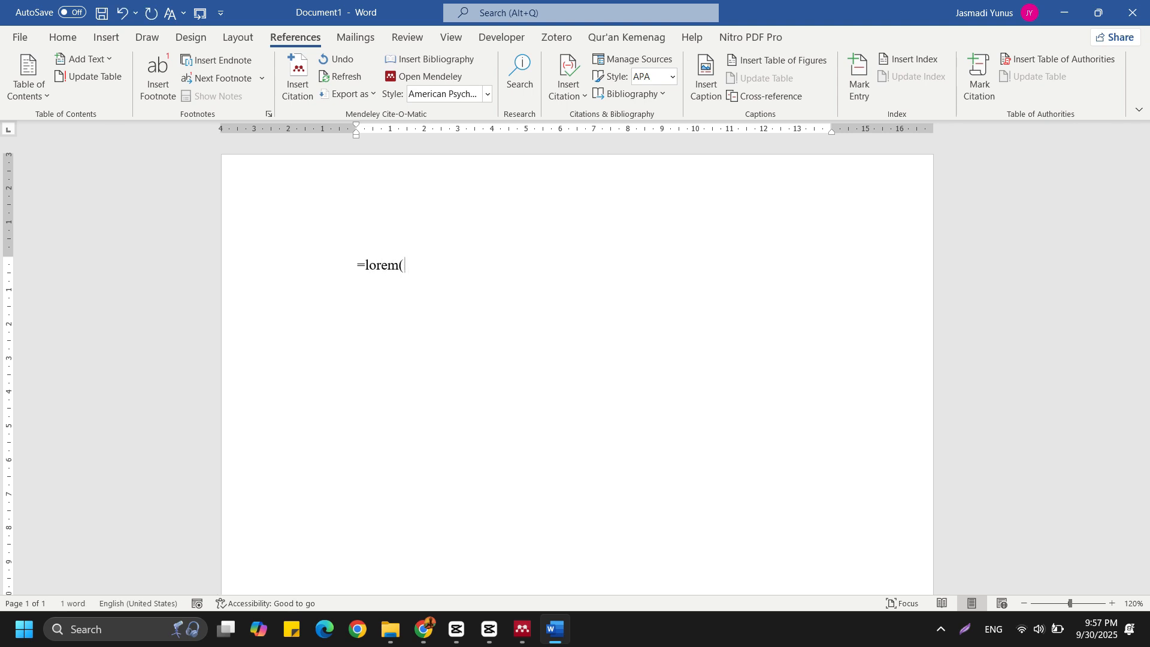
type("5)")
key("Return")
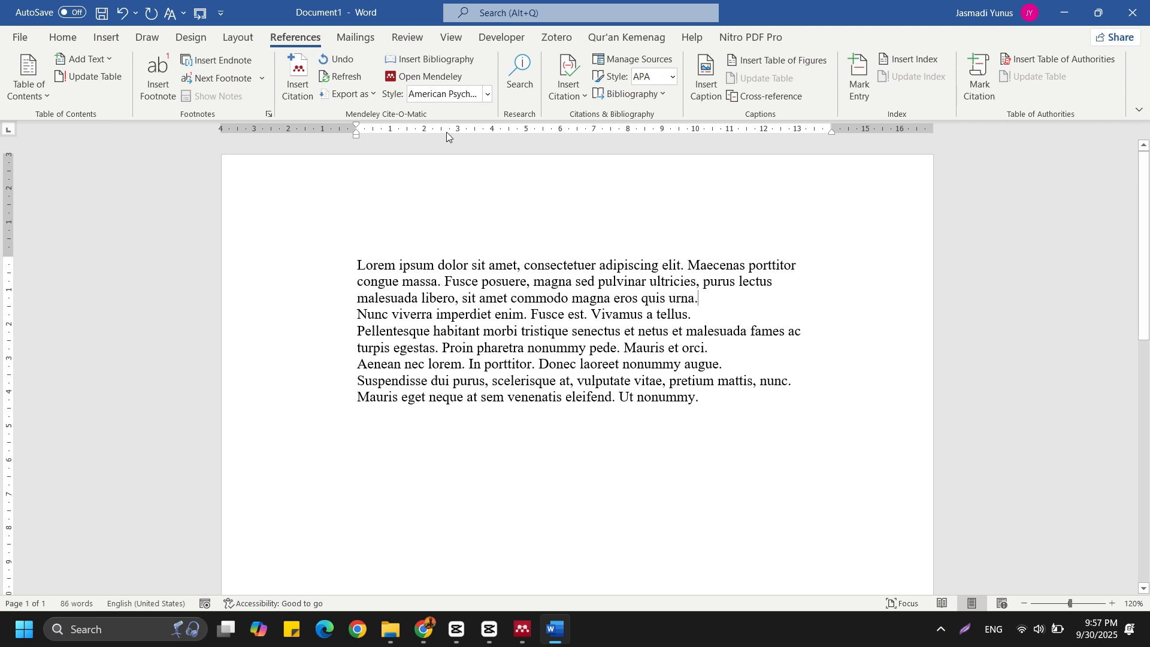
Step: Cite the 2025 article "Implementasi Sistem Penjaminan Mutu Internal (SPMI) di Perguruan Tinggi" from Mendeley at the end of the first paragraph
left_click(488, 94)
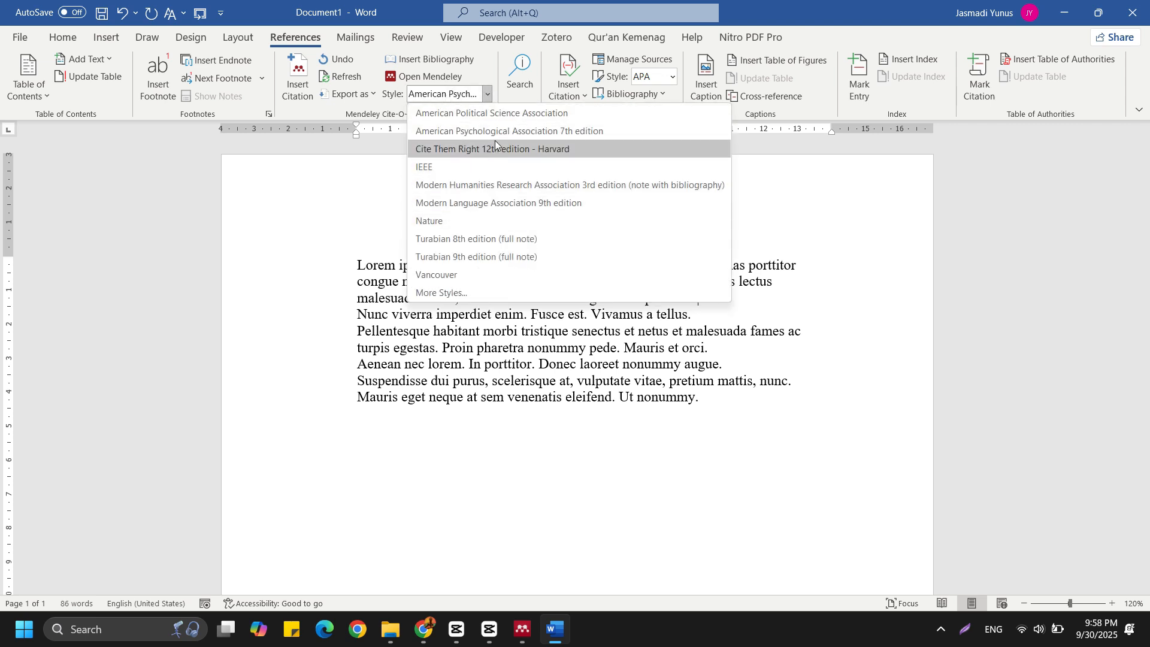
left_click(538, 167)
left_click(298, 78)
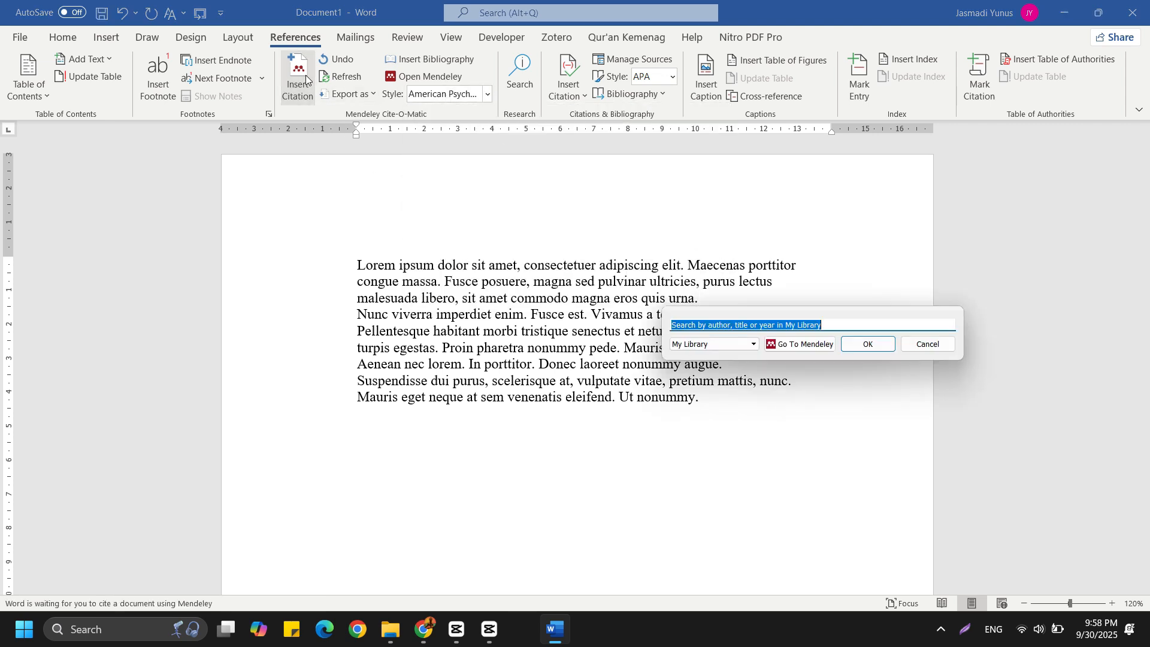
left_click(799, 346)
left_click(419, 246)
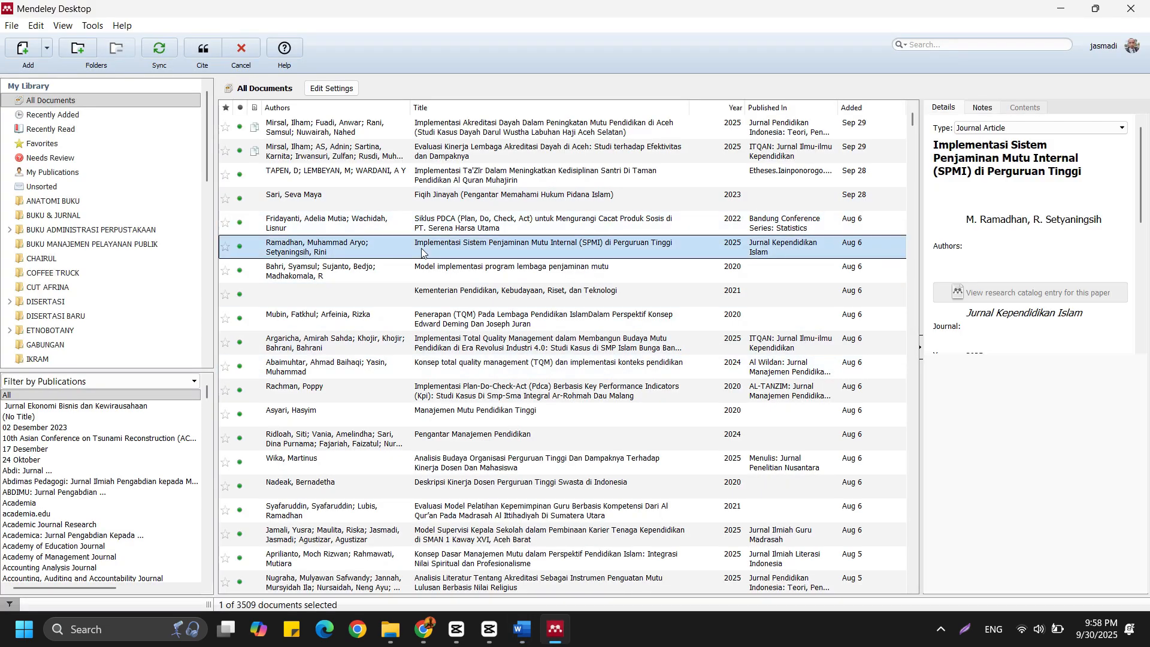
left_click(201, 51)
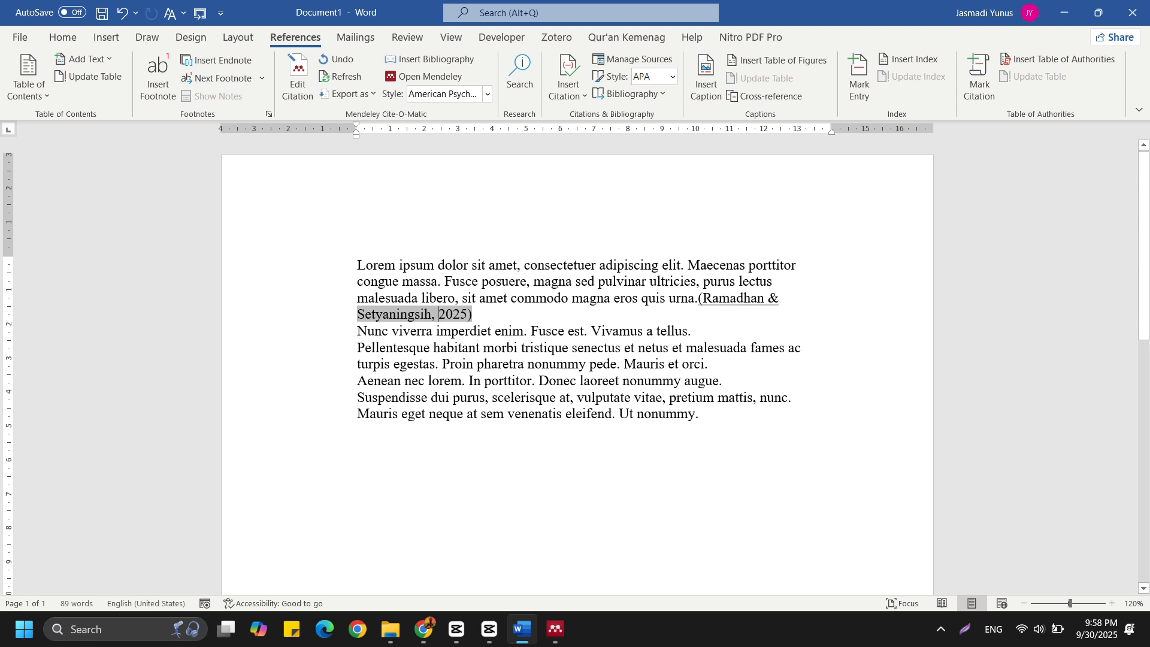
left_click(707, 335)
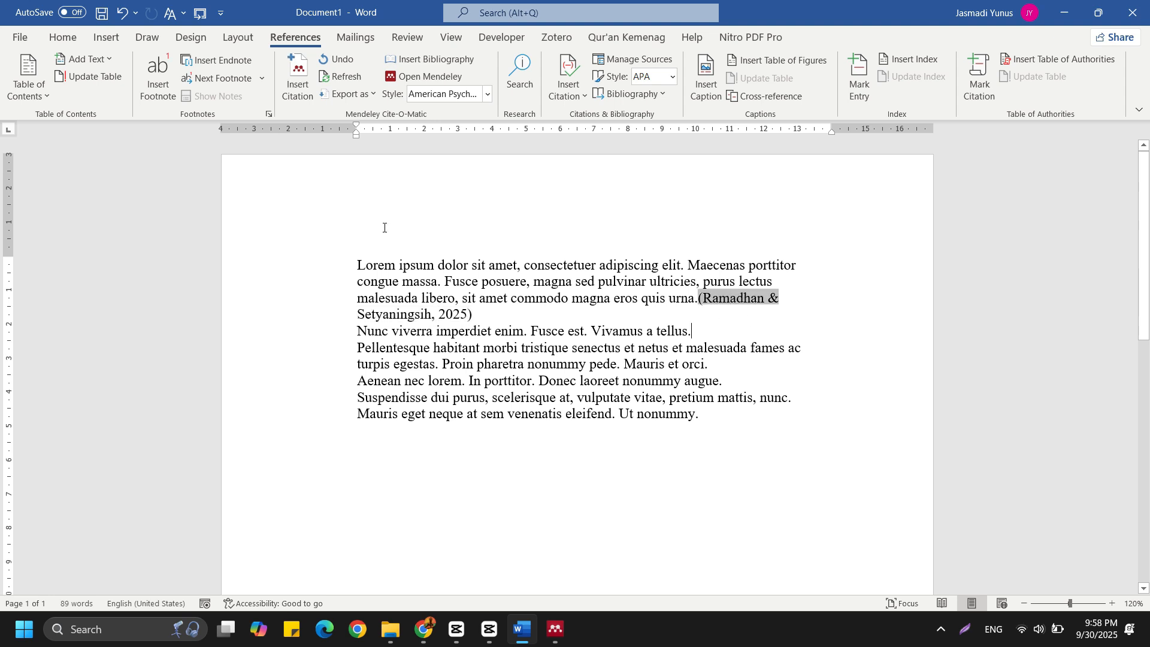
left_click(454, 315)
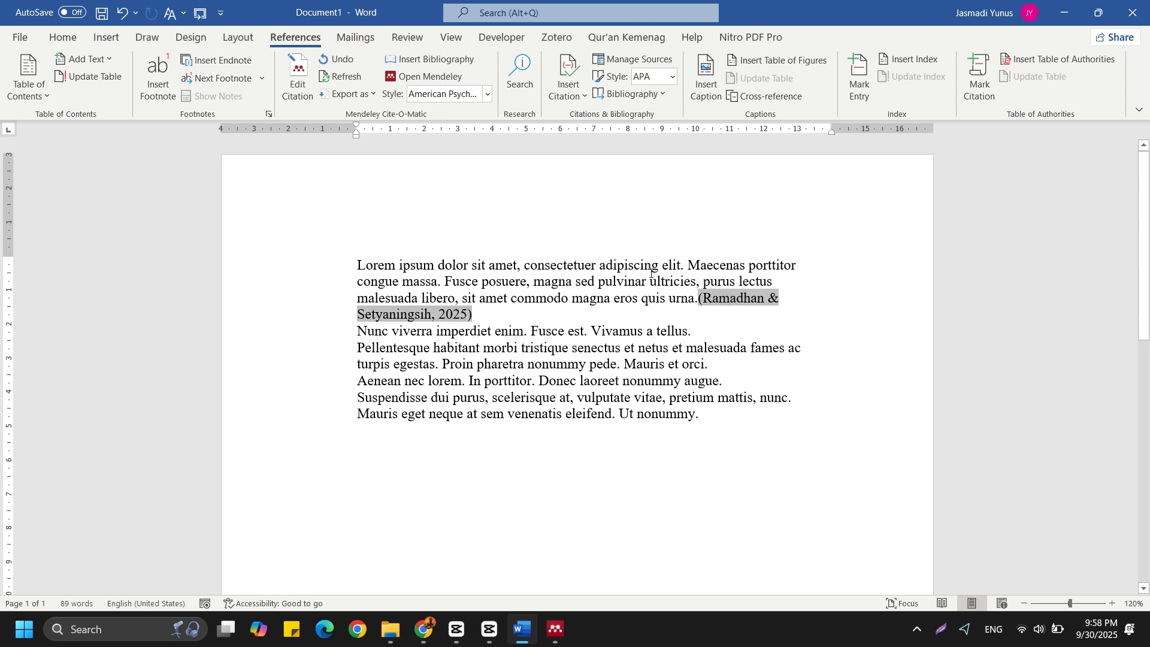
left_click(307, 99)
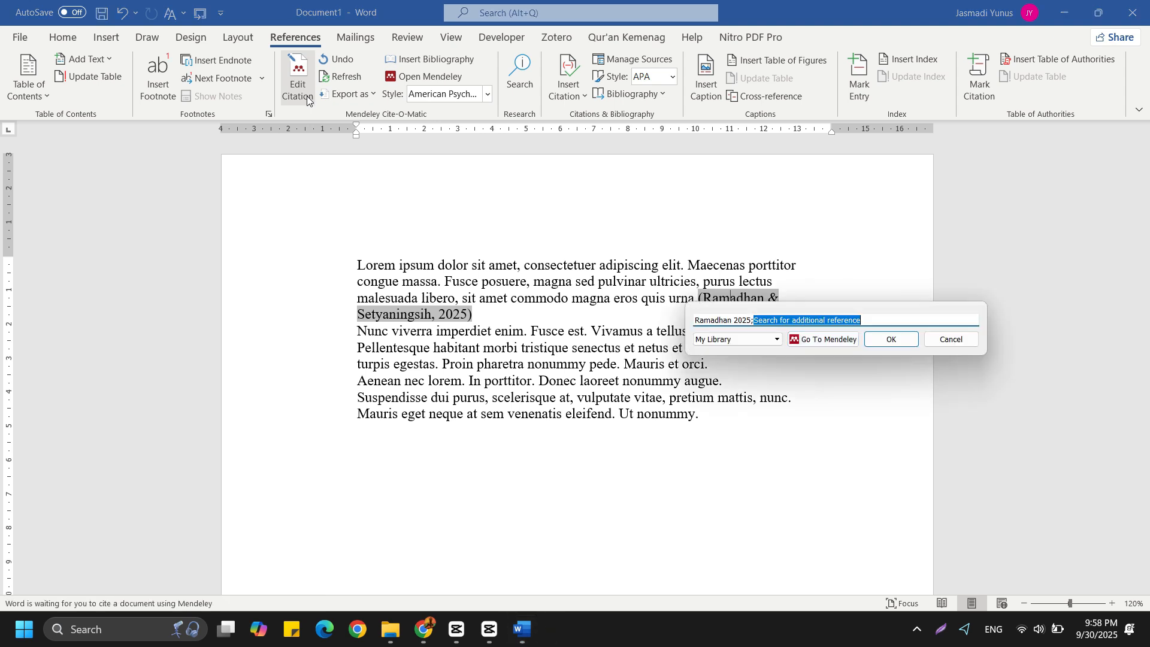
left_click(772, 320)
type("s")
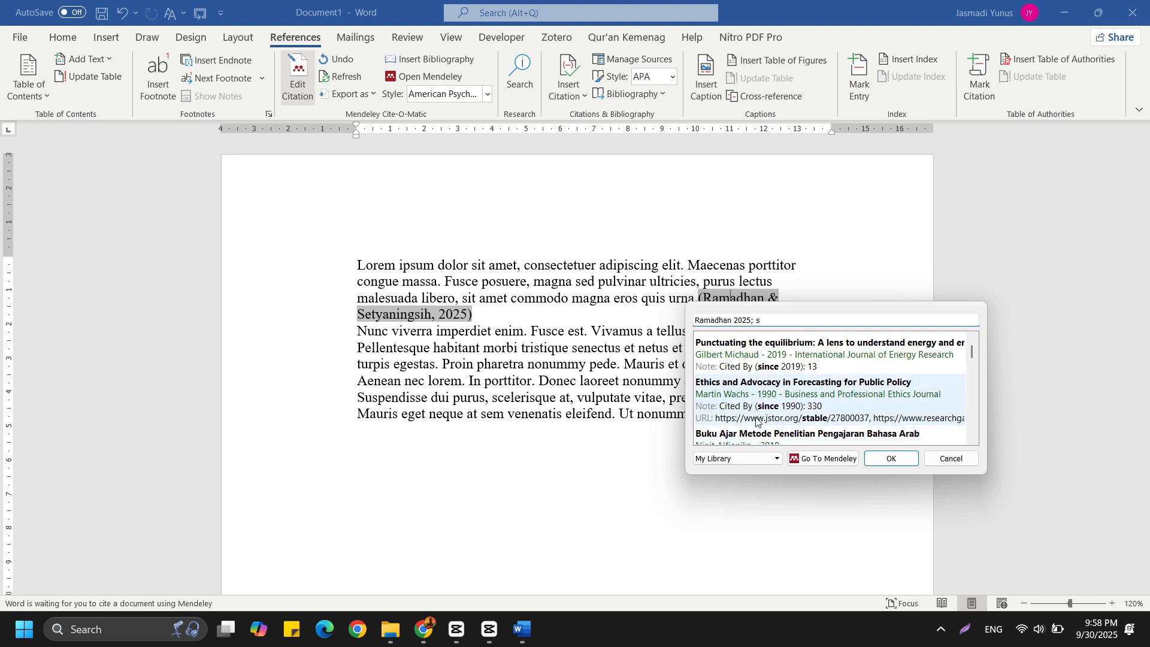
key("Escape")
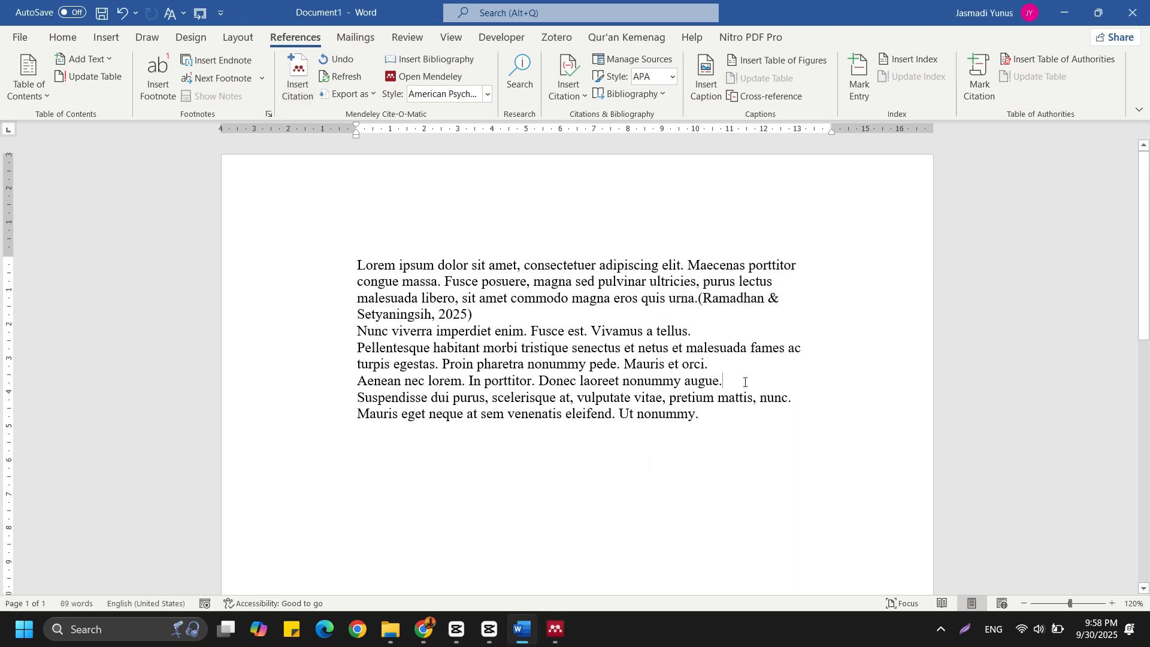
Step: Cite the 2020 work "Penerapan (TQM) Pada Lembaga Pendidikan IslamDalam Perspektif Konsep Edward Deming Dan Joseph Juran" from Mendeley at the end of the fourth paragraph
key("alt+m")
left_click(816, 424)
left_click(344, 319)
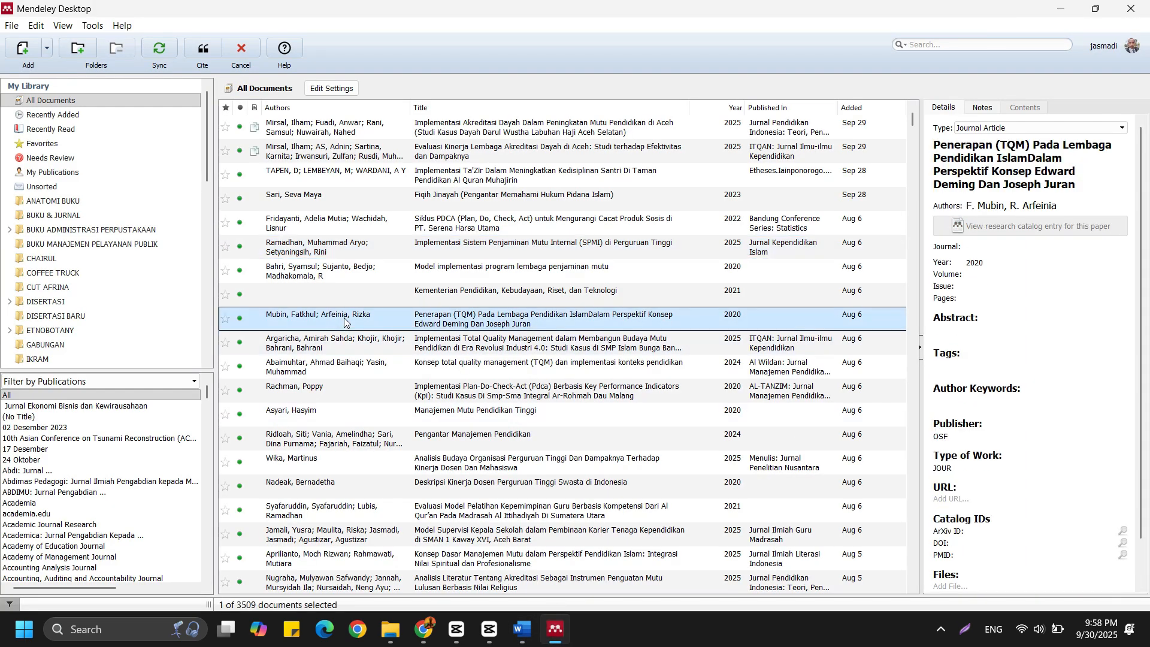
left_click(202, 49)
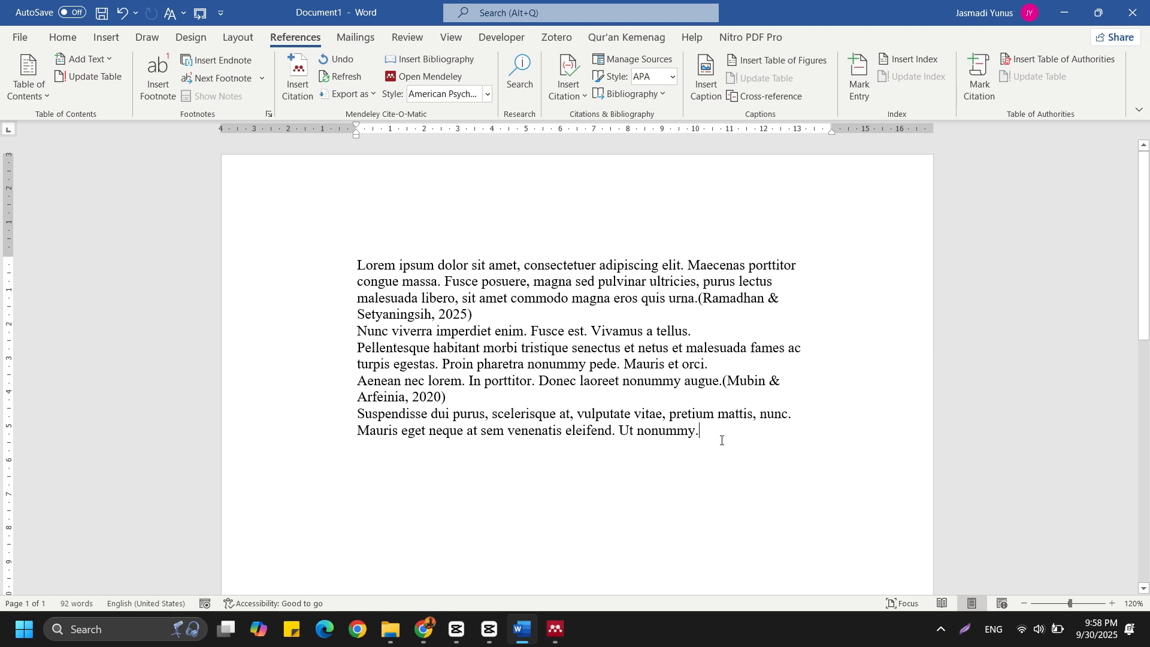
Step: Open the full list of Mendeley citation styles and look through the installed ones down to the Turabian editions
left_click(710, 306)
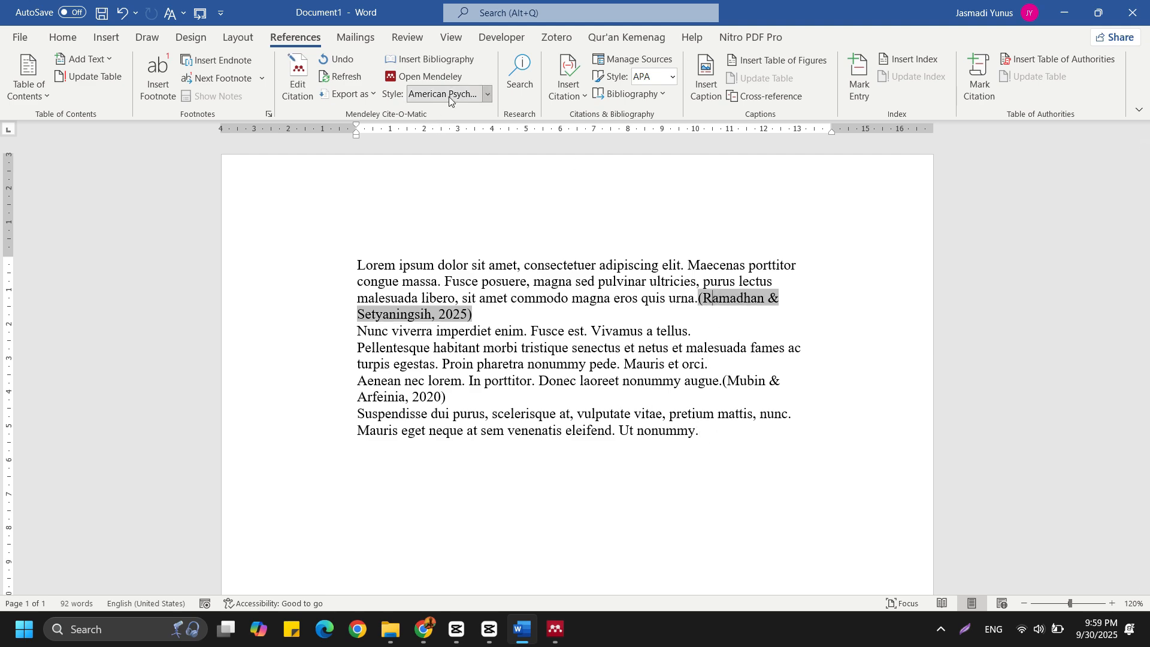
left_click(489, 94)
left_click(447, 277)
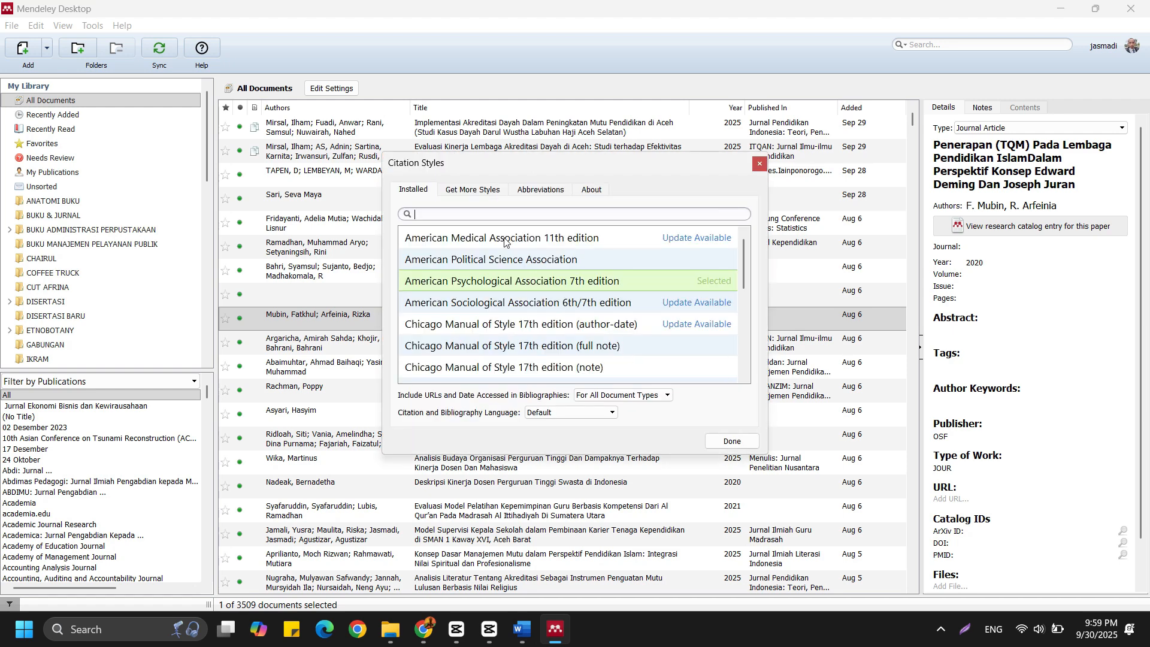
scroll(503, 335, "down", 5)
left_click(509, 368)
left_click(512, 348)
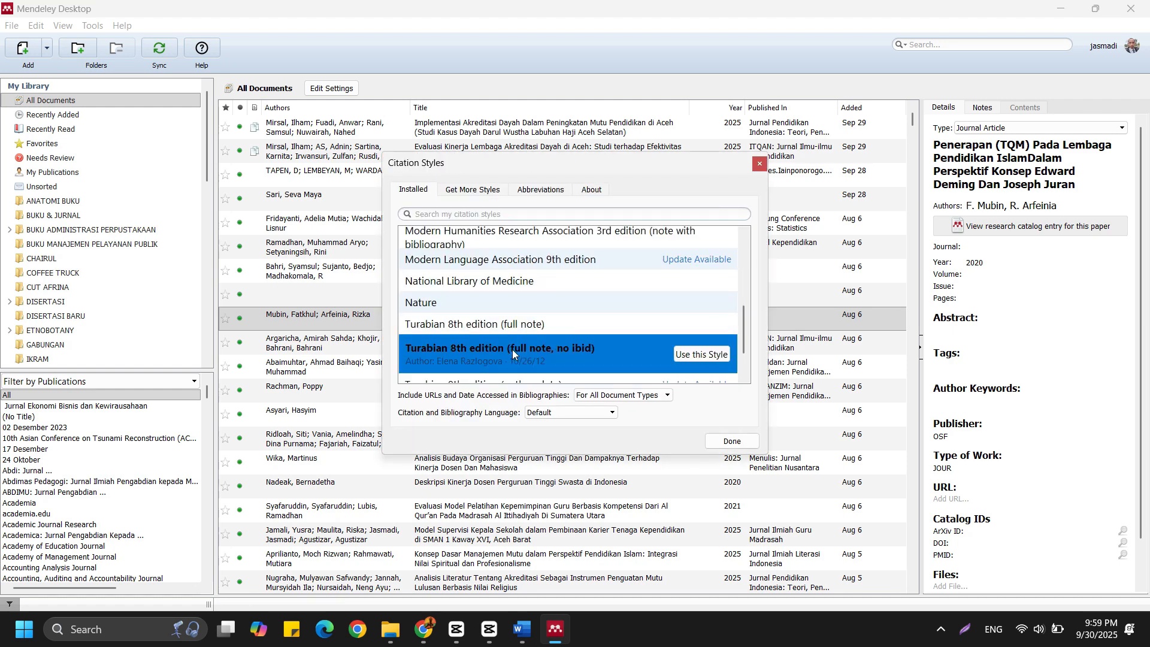
left_click(516, 327)
scroll(570, 305, "down", 2)
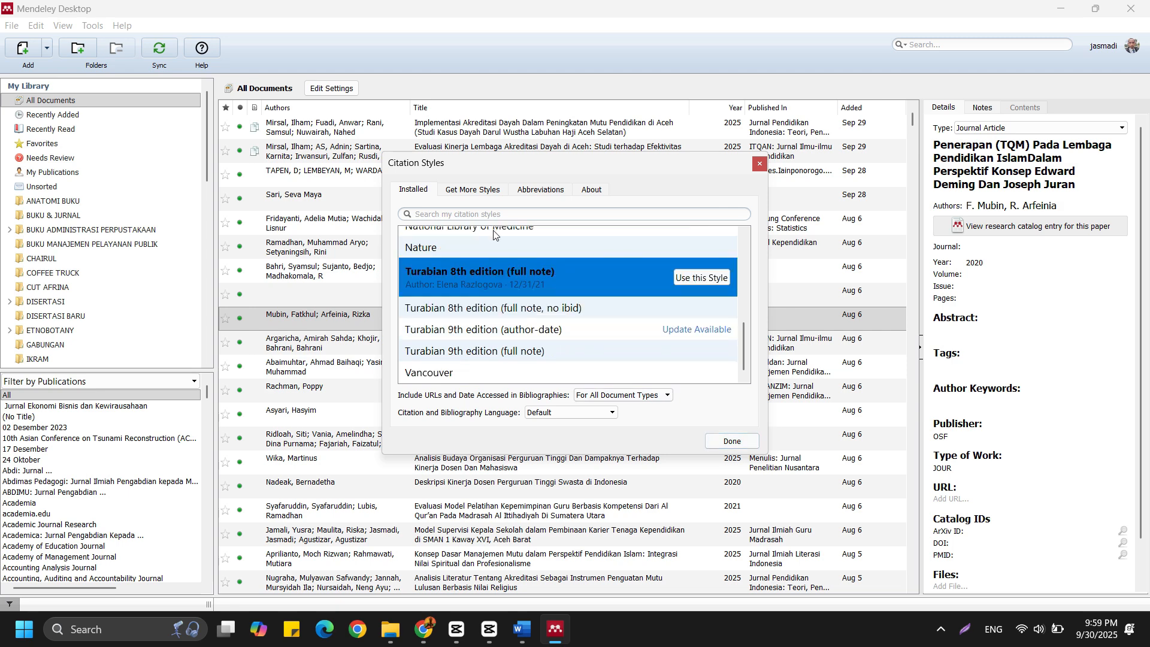
Step: Search the additional citation styles for "tura", then clear the search and close the Citation Styles dialog without choosing a style
left_click(473, 190)
left_click(531, 191)
left_click(497, 191)
left_click(481, 214)
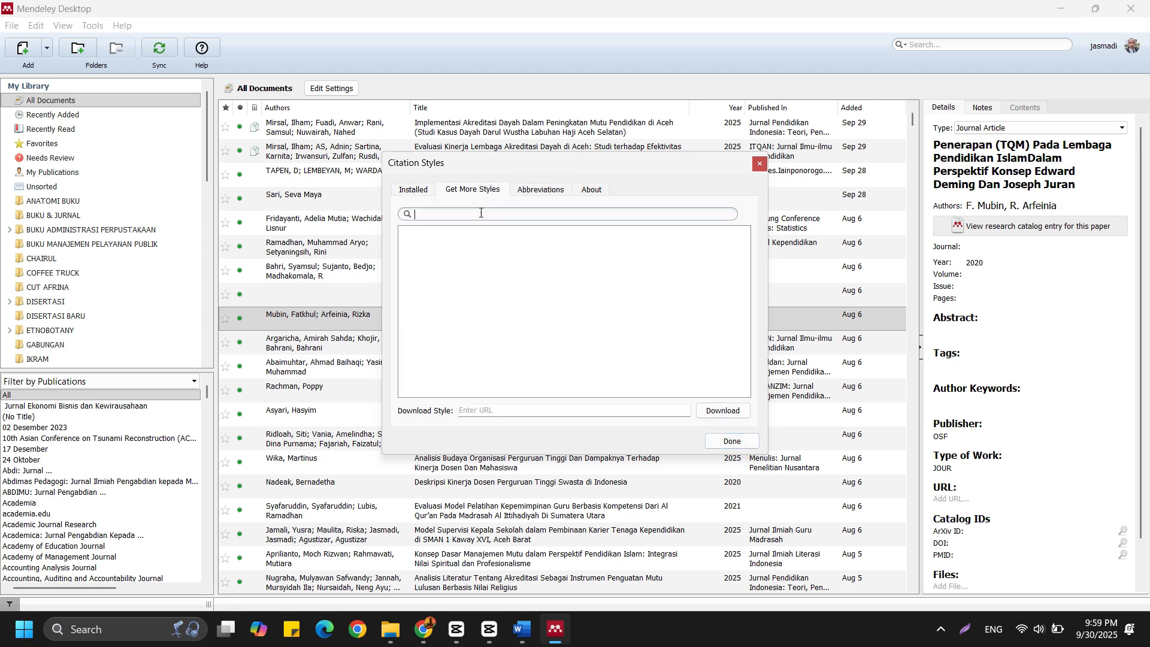
type("tir")
key("BackSpace")
key("BackSpace")
type("ura")
key("BackSpace")
key("BackSpace")
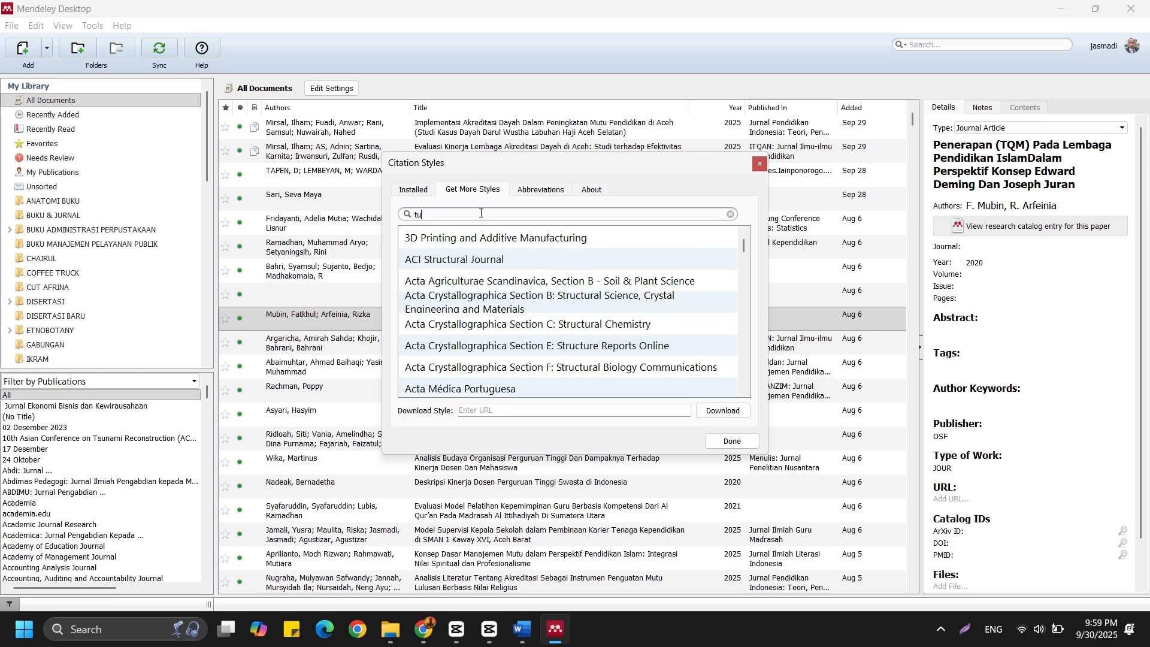
key("BackSpace")
key("BackSpace")
left_click(760, 163)
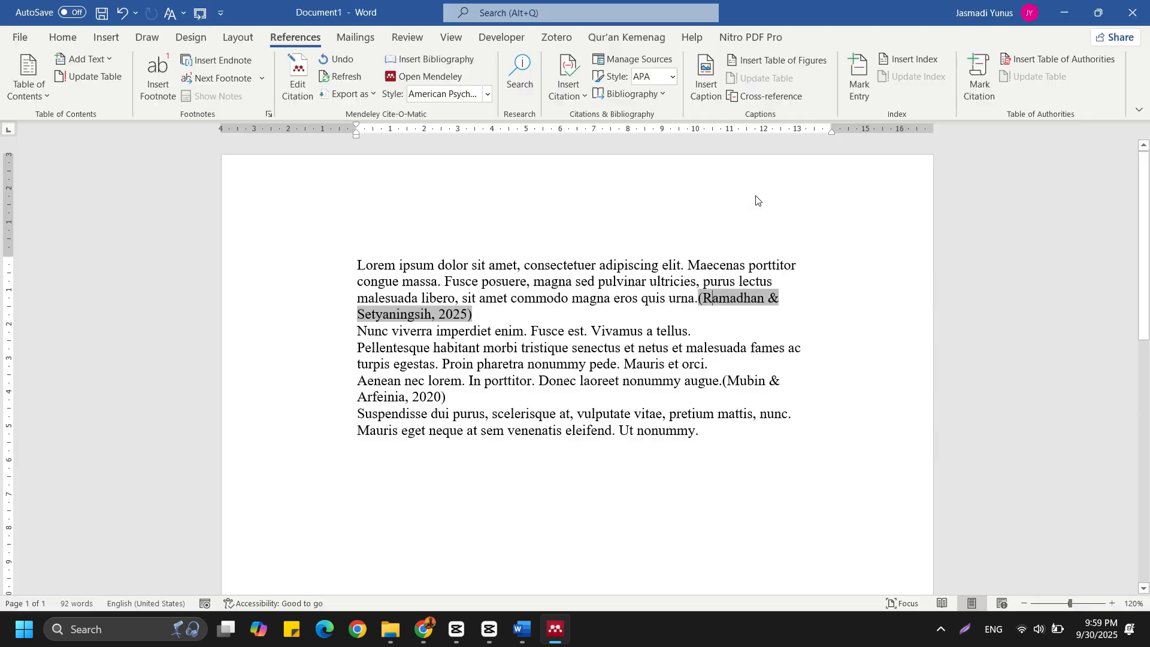
Step: Add the heading DAFTAR PUSTAKA below the last paragraph and insert the Mendeley bibliography under it
left_click(512, 331)
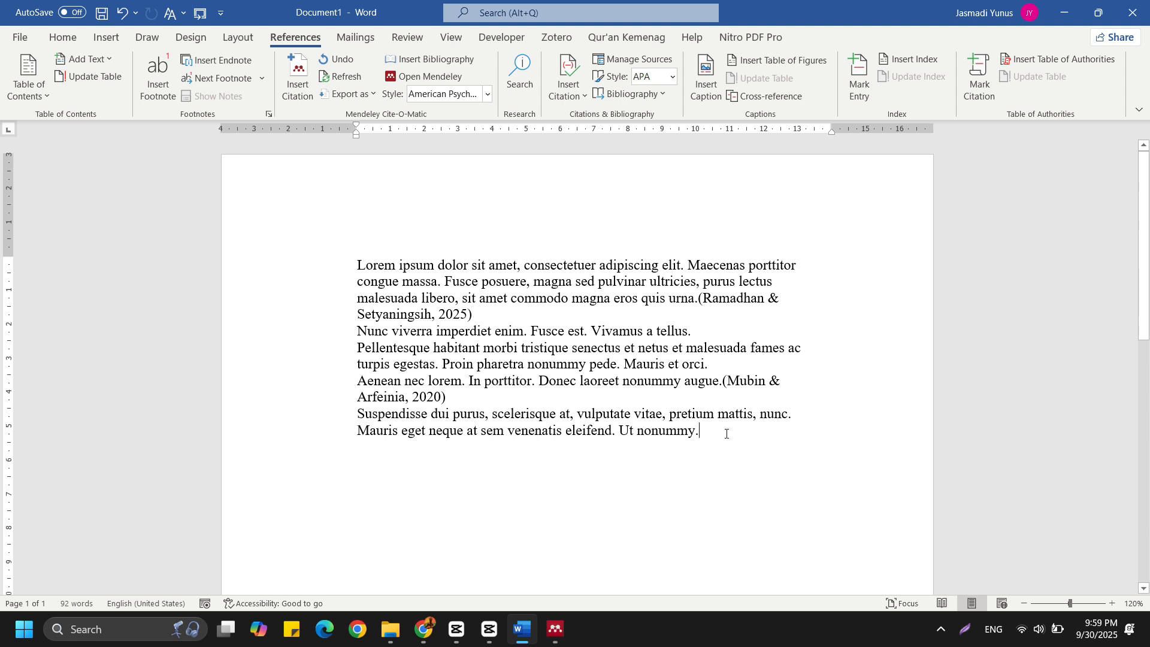
key("Return")
key("Return")
key("Return")
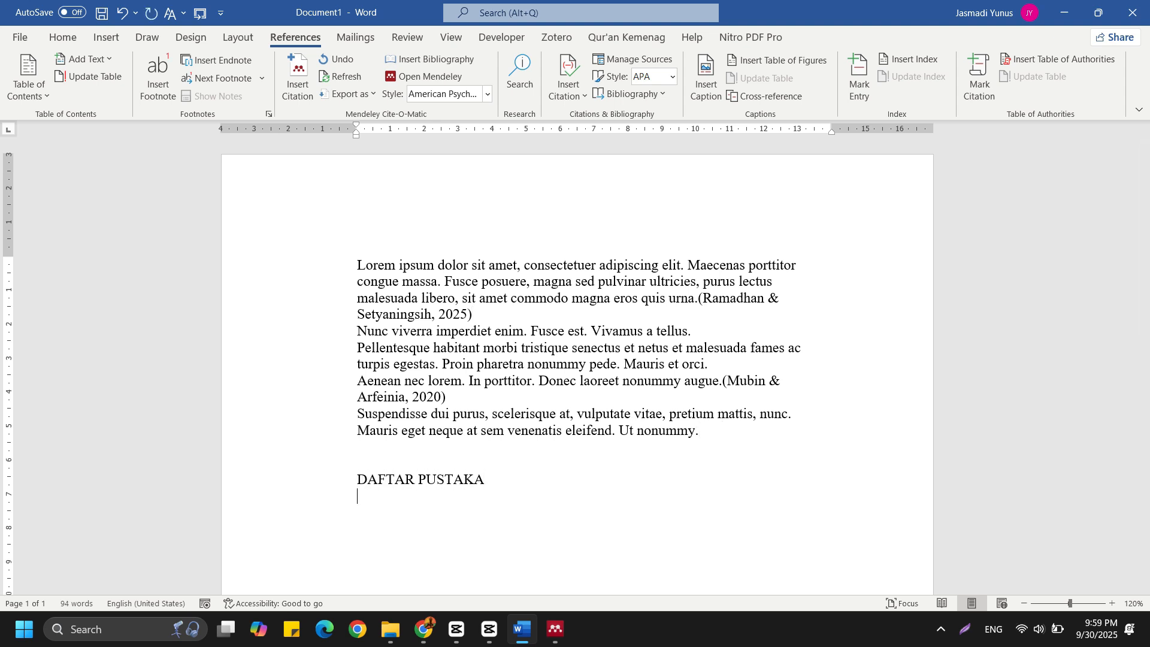
left_click(430, 59)
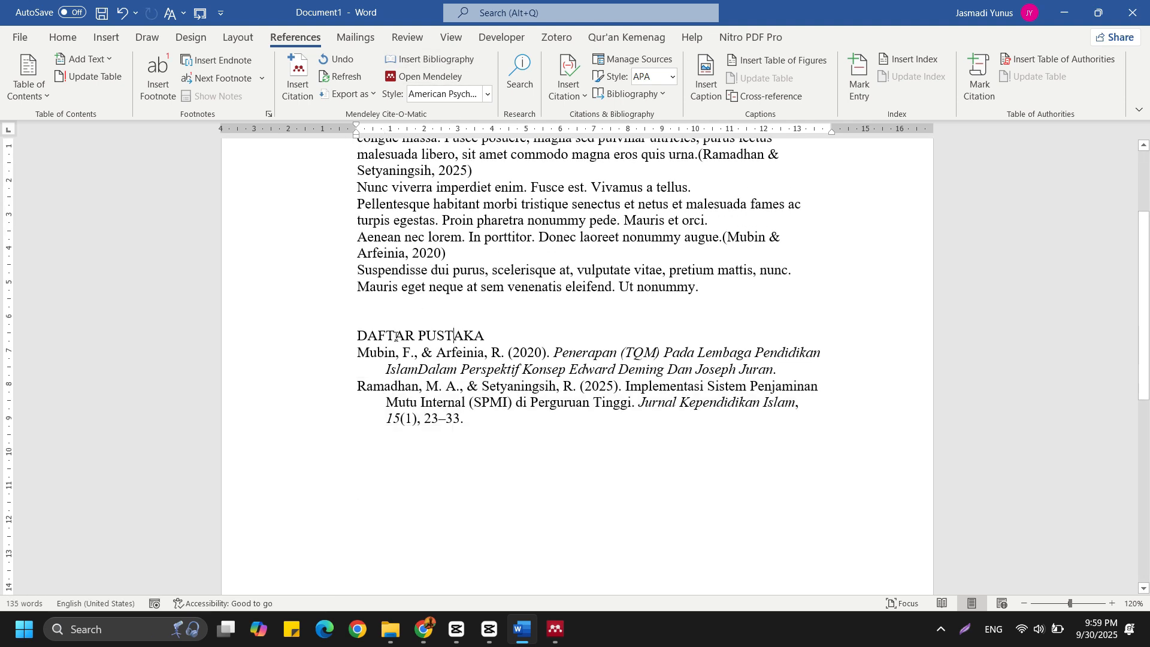
Step: Make the DAFTAR PUSTAKA heading bold
left_click(333, 337)
left_click(62, 37)
key("ctrl+b")
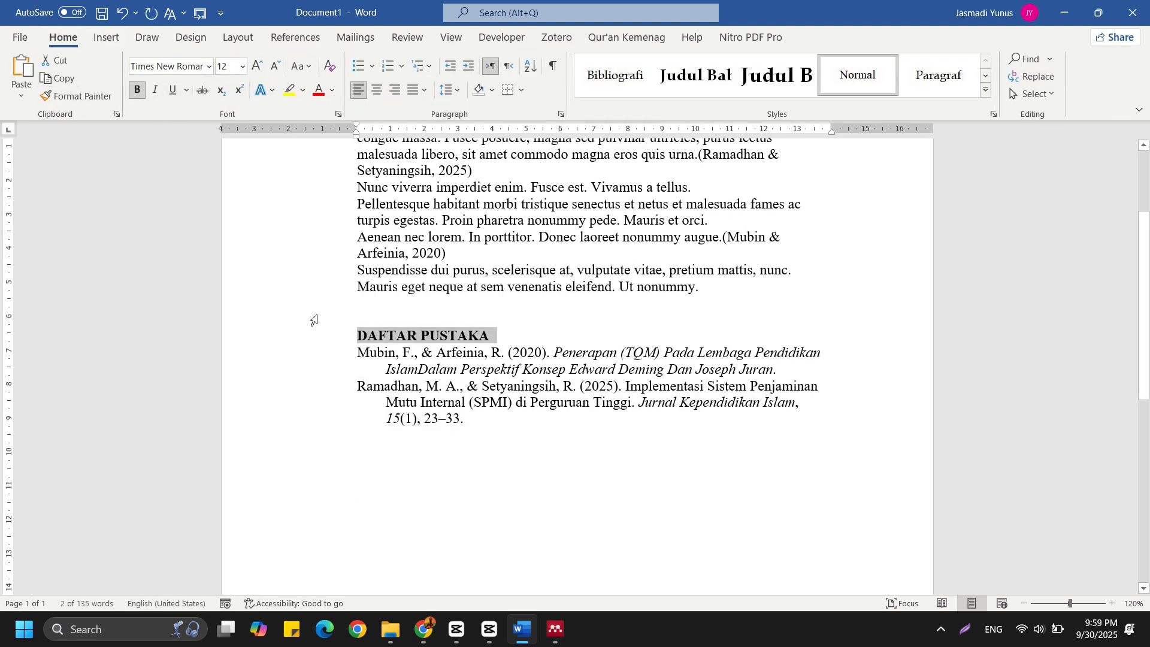
left_click(504, 304)
scroll(641, 318, "up", 2)
scroll(461, 238, "up", 2)
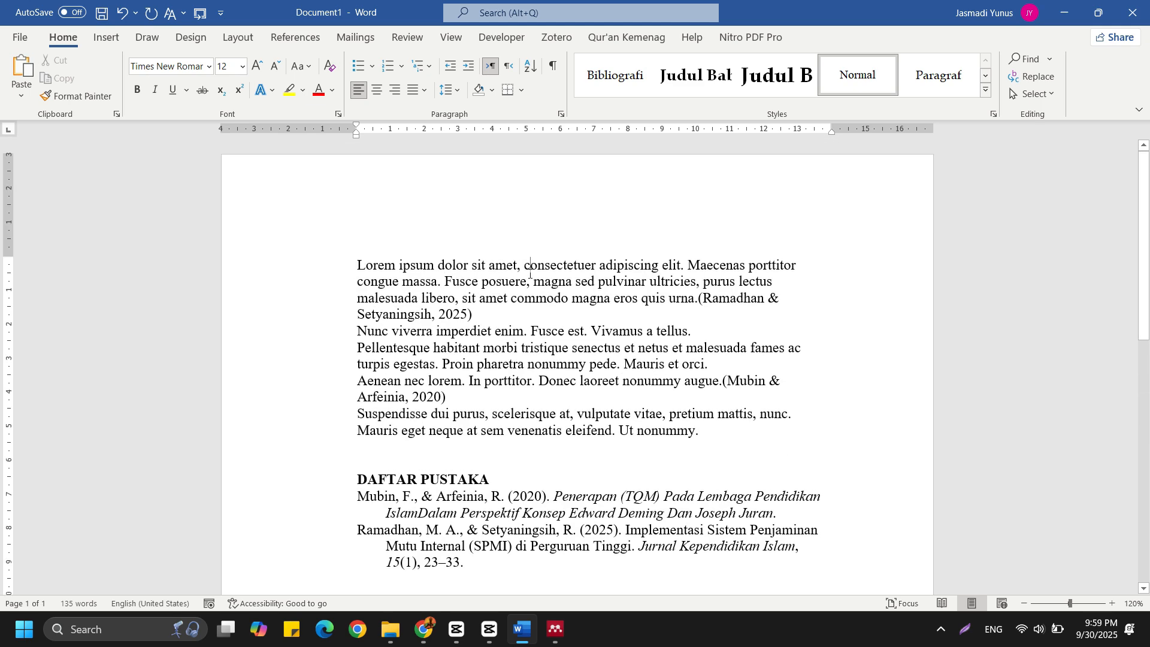
Step: Cite the 2025 article "Implementasi Total Quality Management dalam Membangun Budaya Mutu Pendidikan" from Mendeley at the end of the last body paragraph
scroll(531, 278, "down", 2)
left_click(550, 343)
scroll(706, 395, "down", 2)
left_click_drag(466, 420, 419, 364)
left_click(747, 290)
left_click(293, 39)
left_click(294, 77)
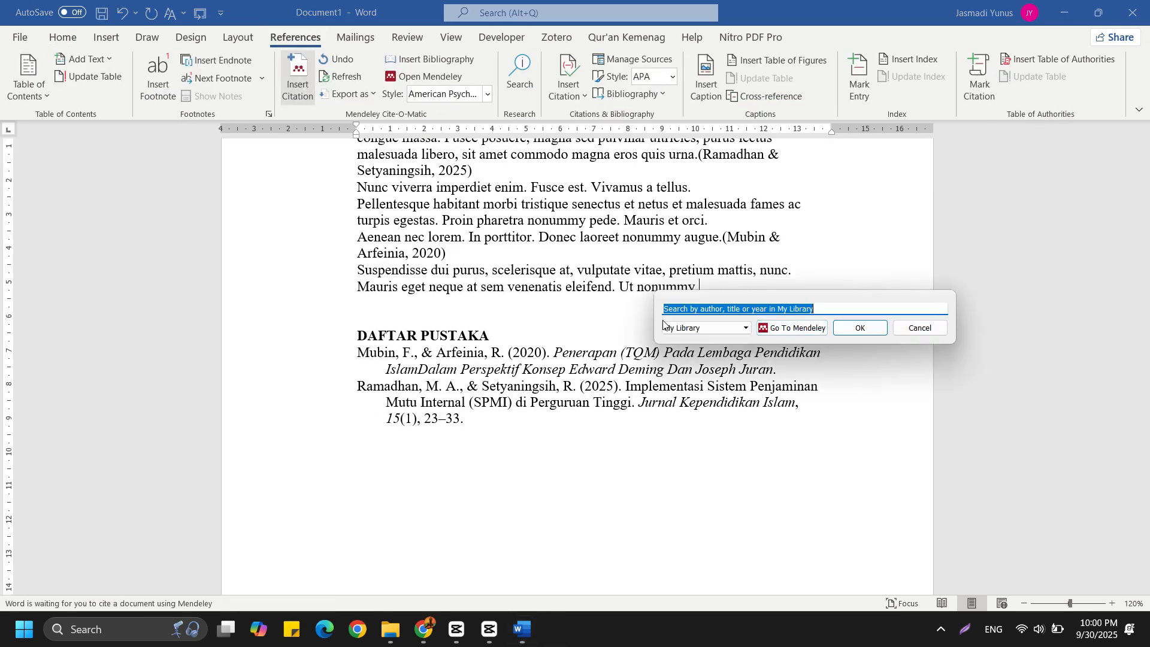
left_click(793, 331)
left_click(791, 343)
left_click(203, 50)
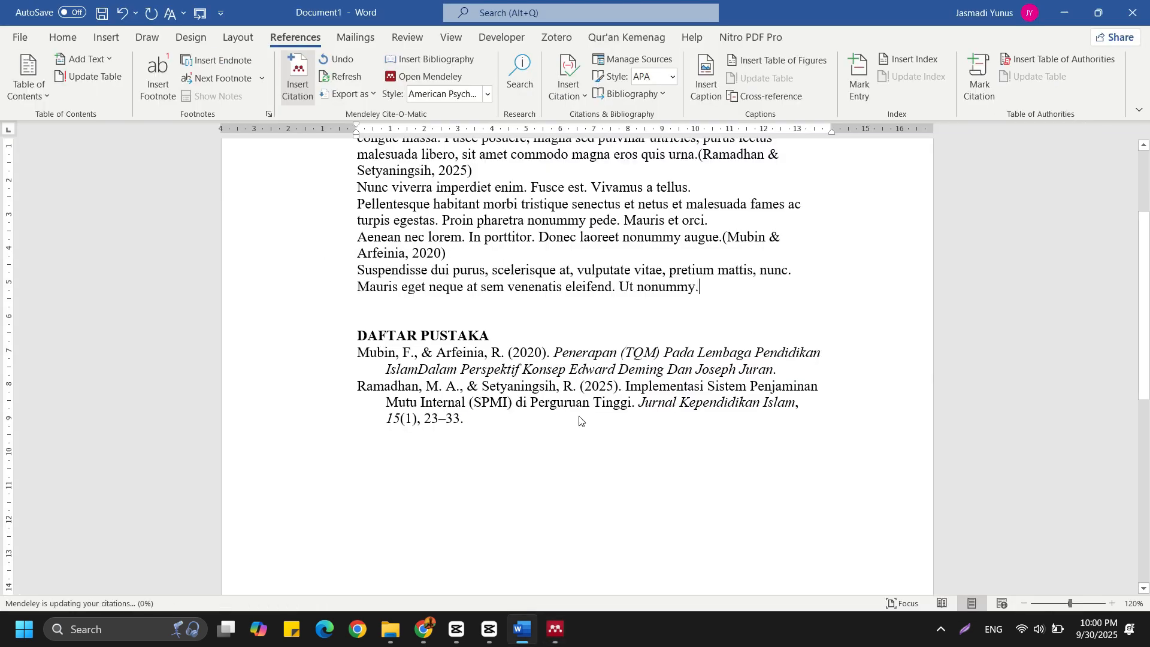
Step: Justify all five body paragraphs above the DAFTAR PUSTAKA heading
scroll(429, 451, "up", 4)
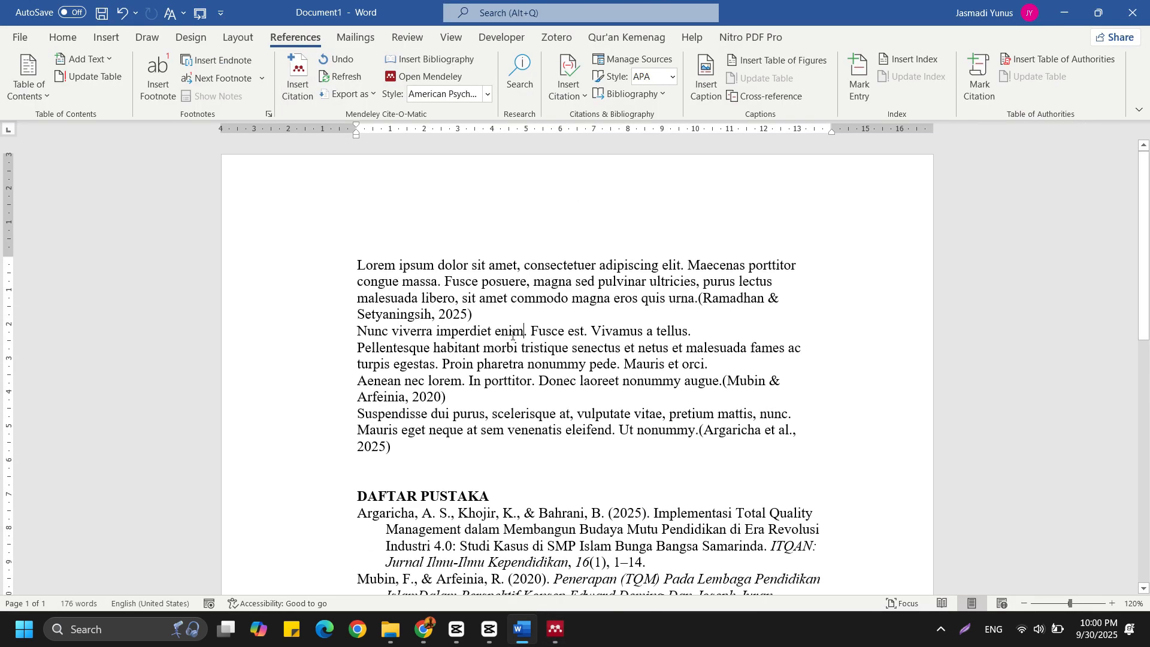
left_click_drag(313, 267, 312, 442)
key("ctrl+z")
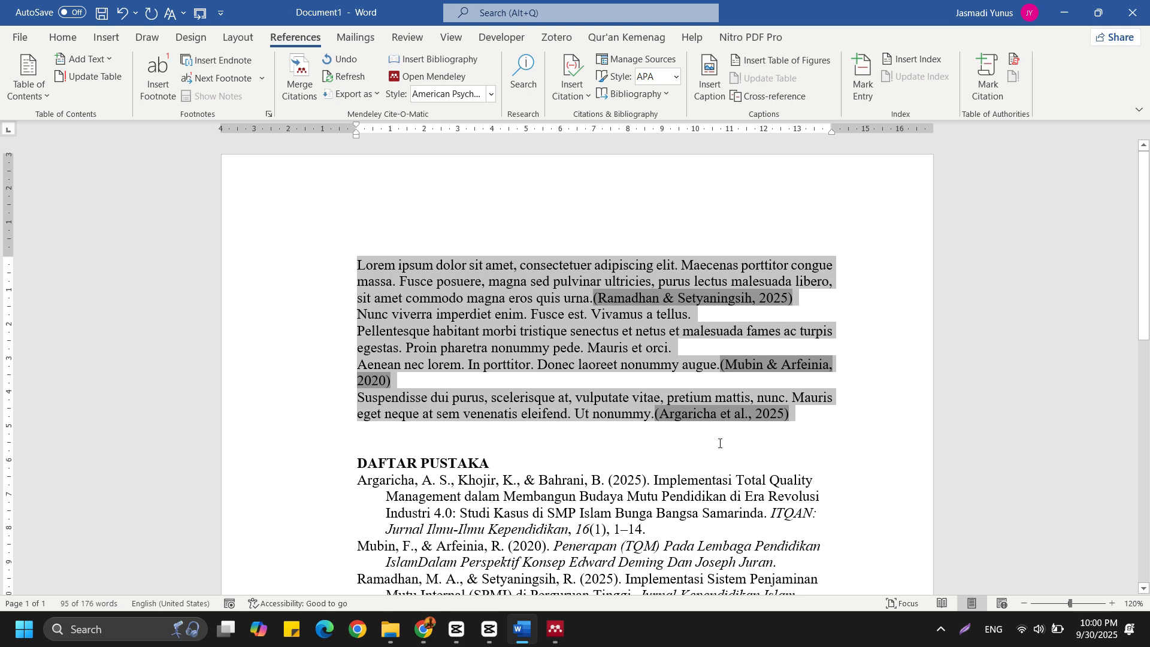
Step: Merge the second, third and fourth body paragraphs into a single paragraph
left_click(703, 367)
key("Delete")
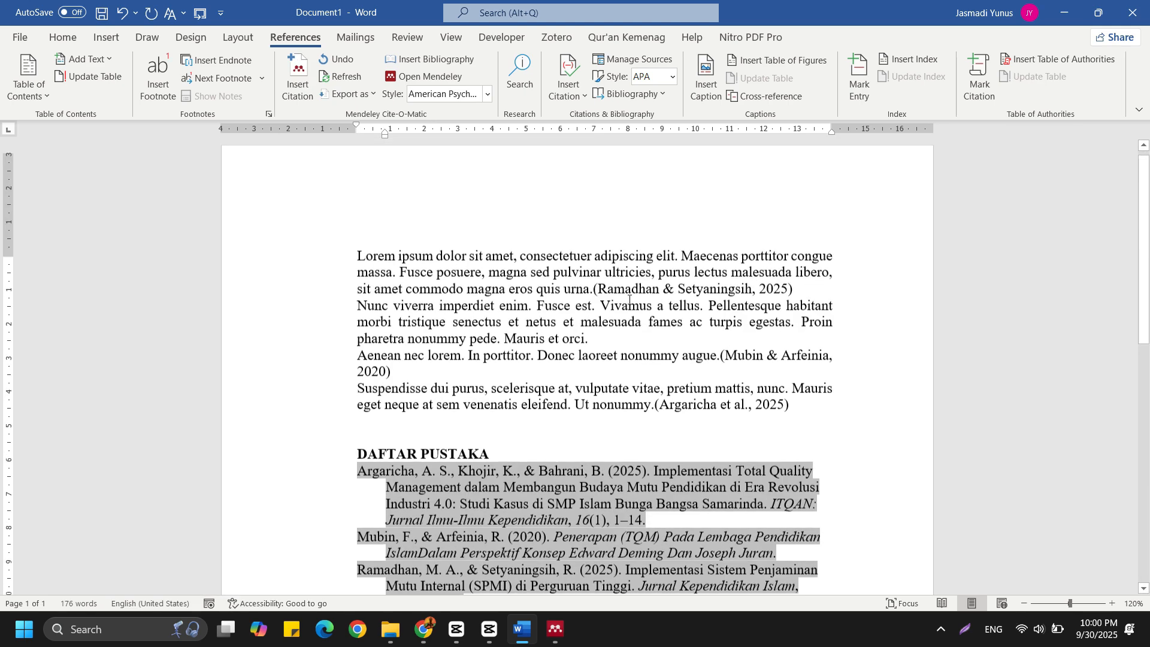
left_click(627, 346)
key("Delete")
Step: Apply a first-line indent to the three body paragraphs
left_click_drag(344, 270, 345, 398)
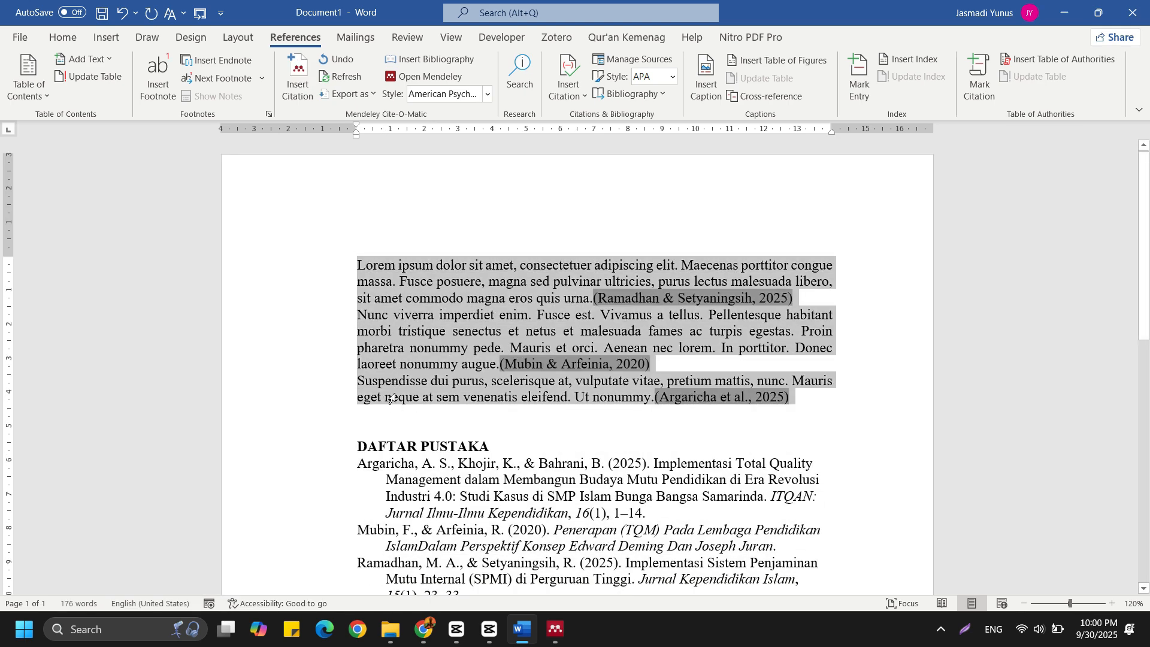
left_click(63, 37)
left_click(561, 113)
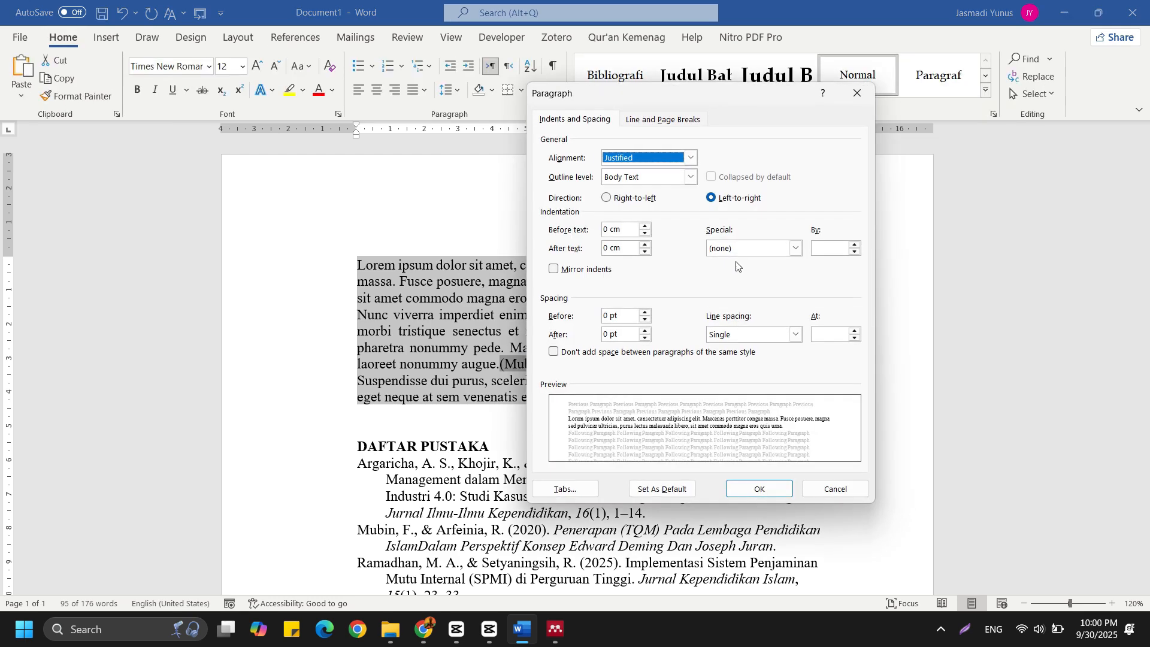
left_click(779, 251)
left_click(737, 273)
left_click(761, 488)
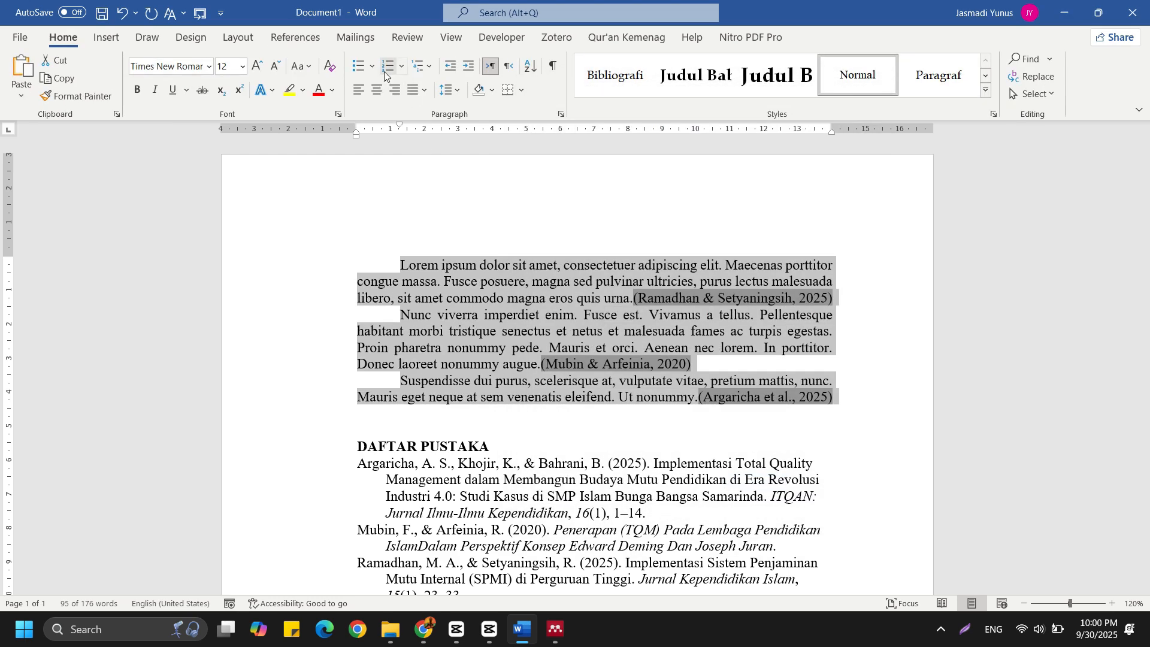
Step: Set the line spacing of the three body paragraphs to 1.5
left_click(451, 90)
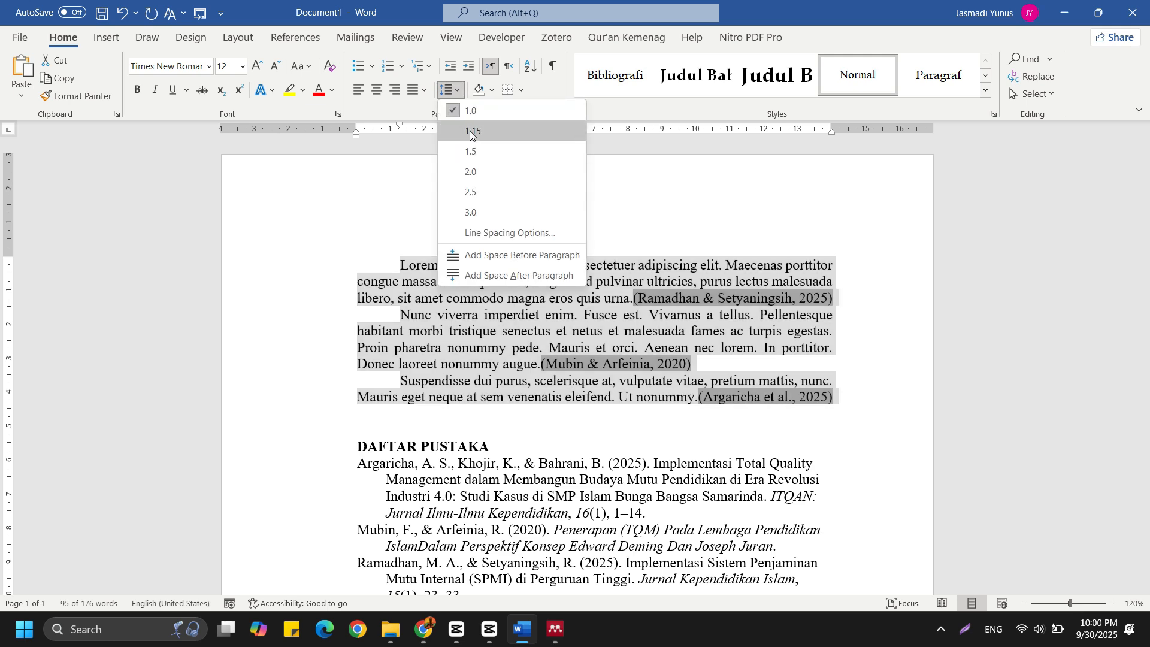
left_click(473, 151)
left_click(490, 314)
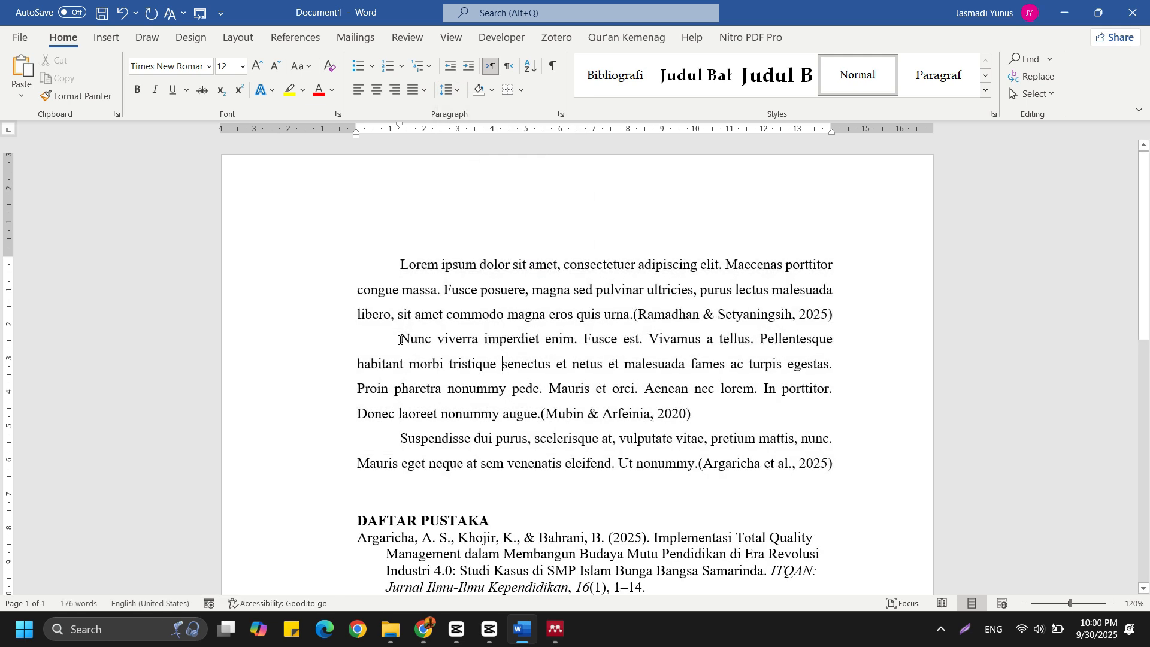
Step: Cite the 2020 book "Manajemen Mutu Pendidikan Tinggi" from Mendeley after the word "Nunc" in the second paragraph
left_click(281, 39)
left_click(300, 84)
left_click(525, 380)
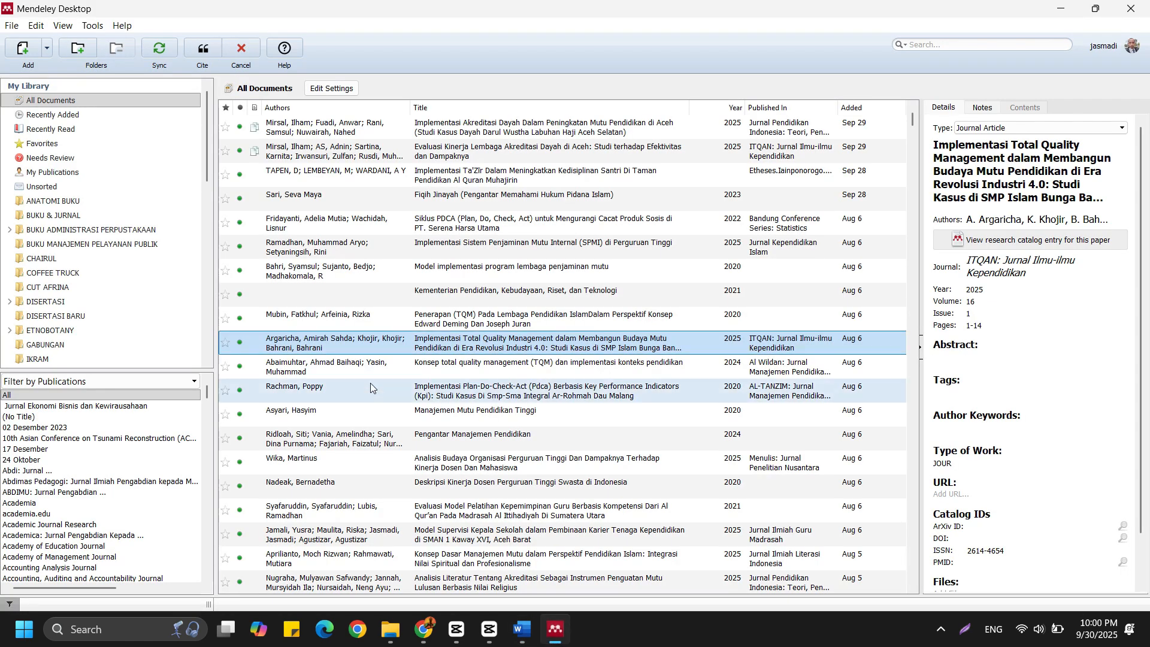
left_click(432, 419)
left_click(203, 50)
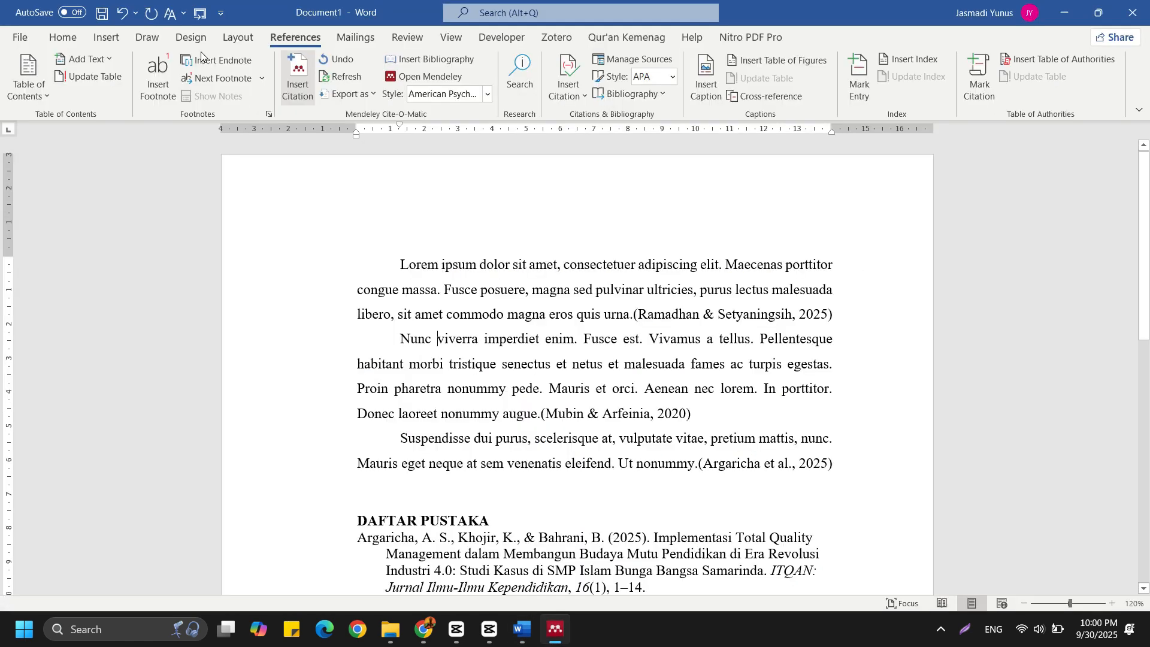
left_click(523, 339)
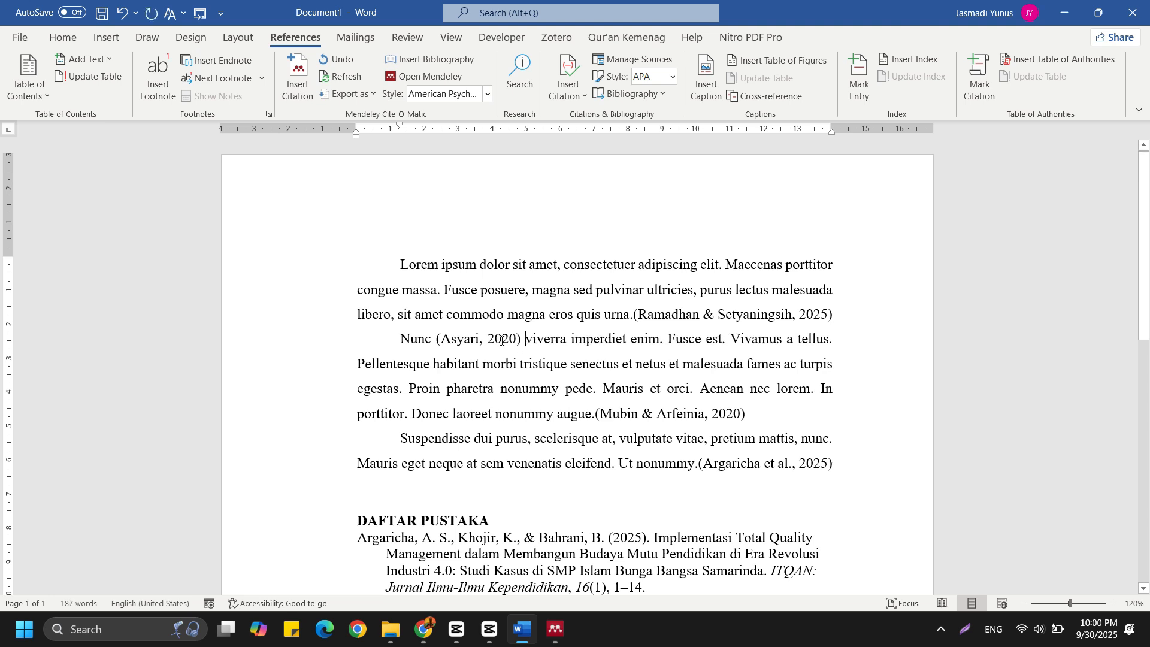
Step: Copy the author's surname from the citation after "Nunc" and paste it as plain running text in front of the parentheses
left_click(480, 339)
double_click(480, 339)
key("ctrl+c")
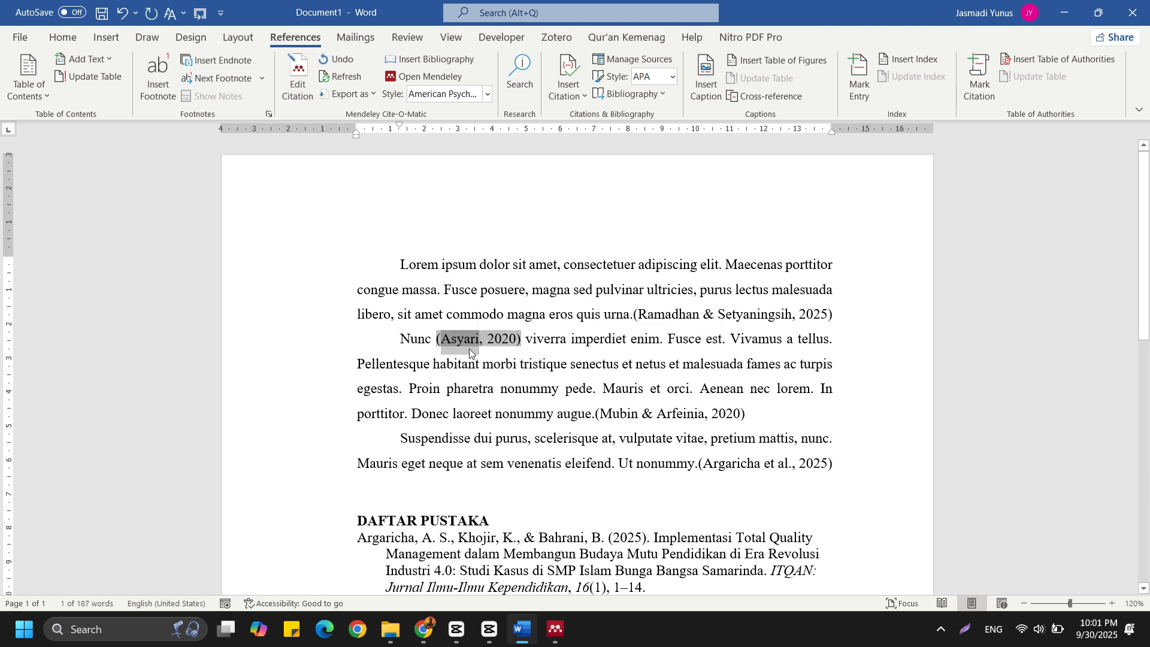
right_click(465, 346)
key("Escape")
left_click(434, 340)
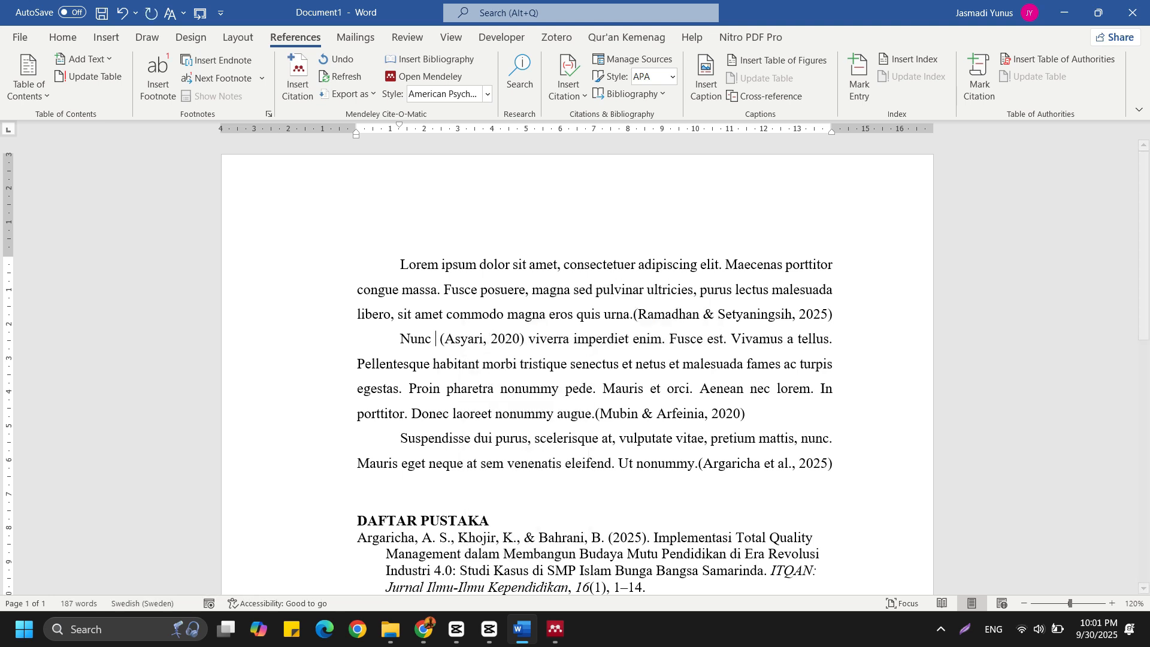
right_click(437, 341)
left_click(473, 420)
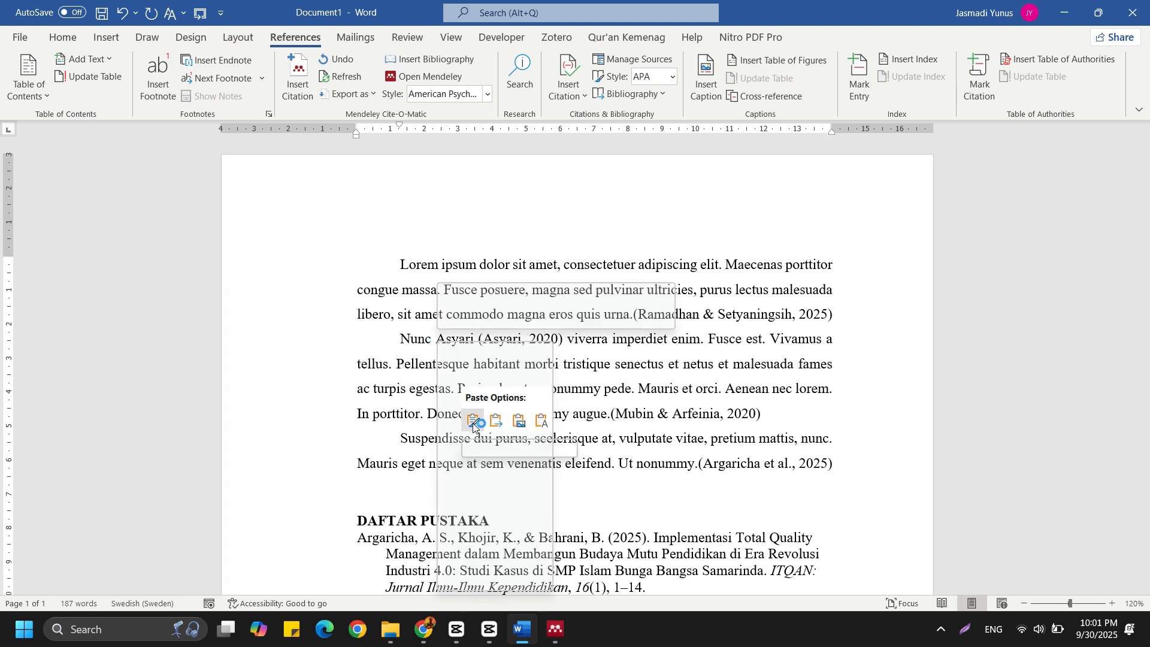
left_click(435, 339)
key("ctrl+v")
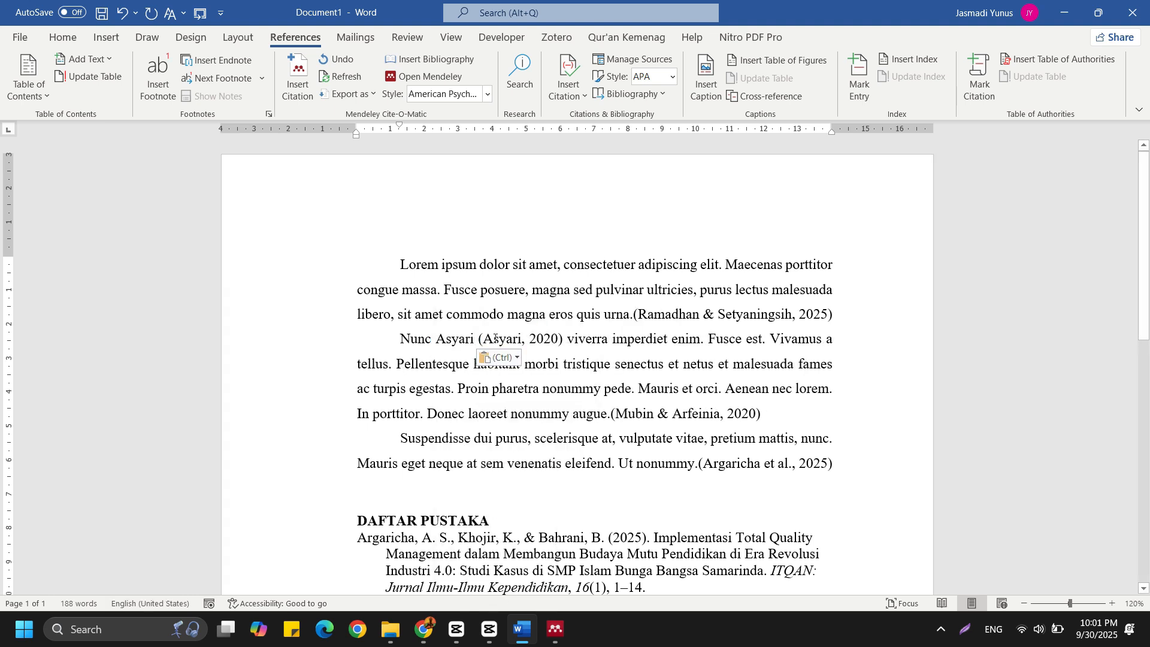
Step: Edit the Mendeley citation after "Nunc" to suppress its author
left_click(494, 340)
left_click(299, 84)
left_click(484, 359)
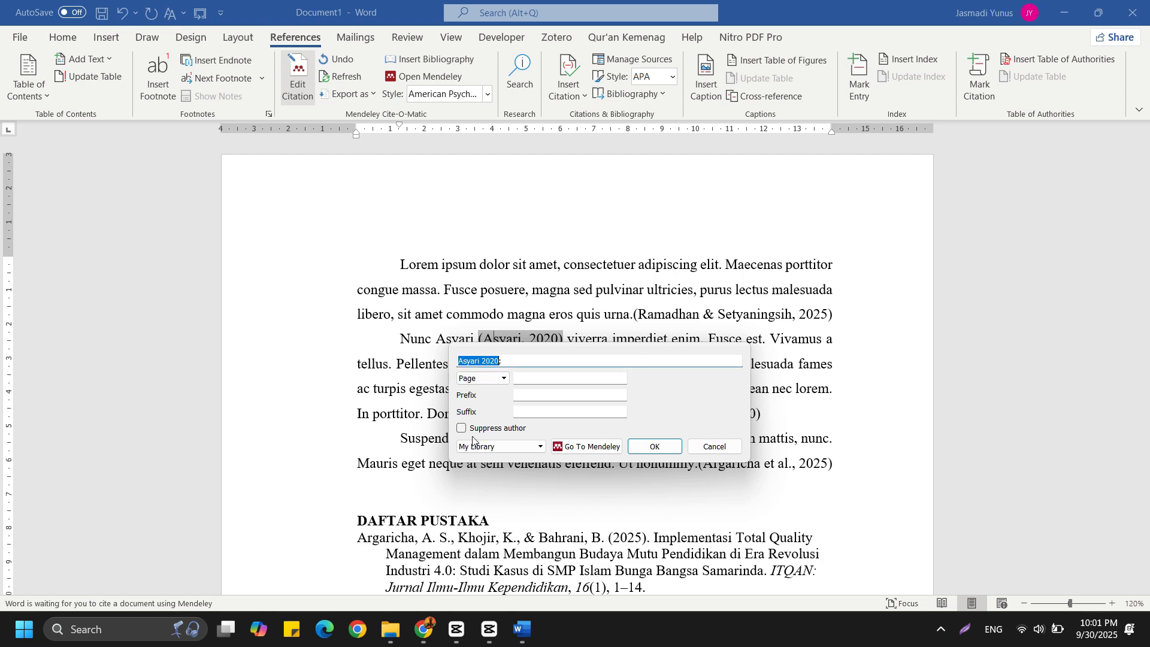
left_click(654, 448)
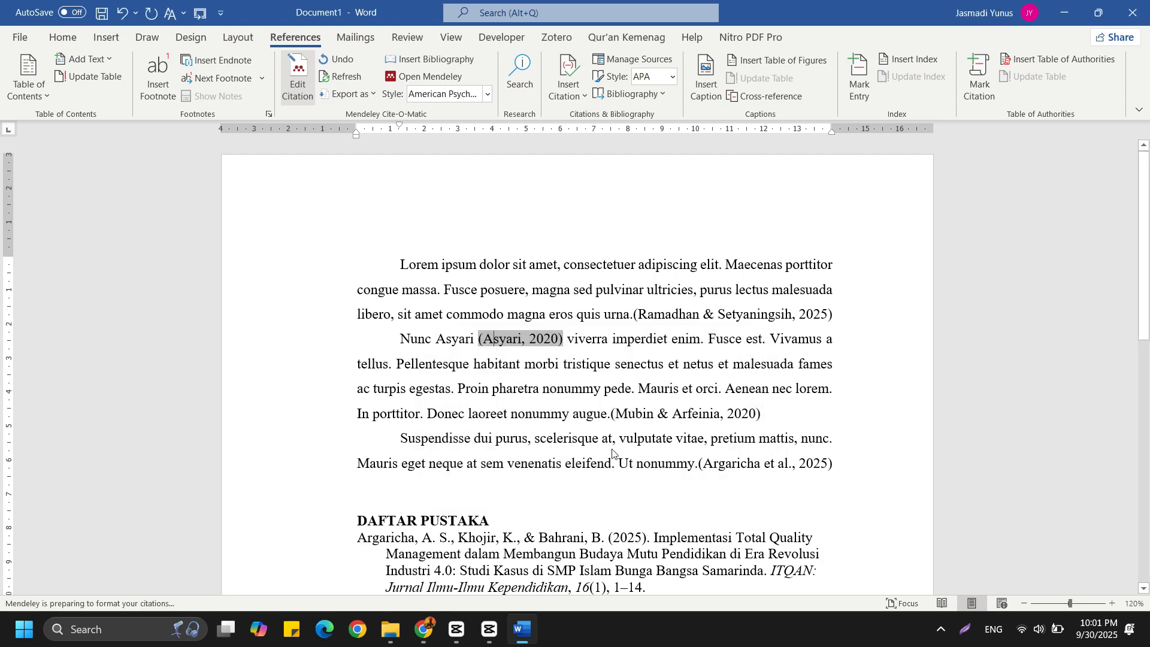
Step: Review the bibliography entries under DAFTAR PUSTAKA and the cited body text above them
scroll(505, 365, "down", 3)
scroll(505, 365, "down", 3)
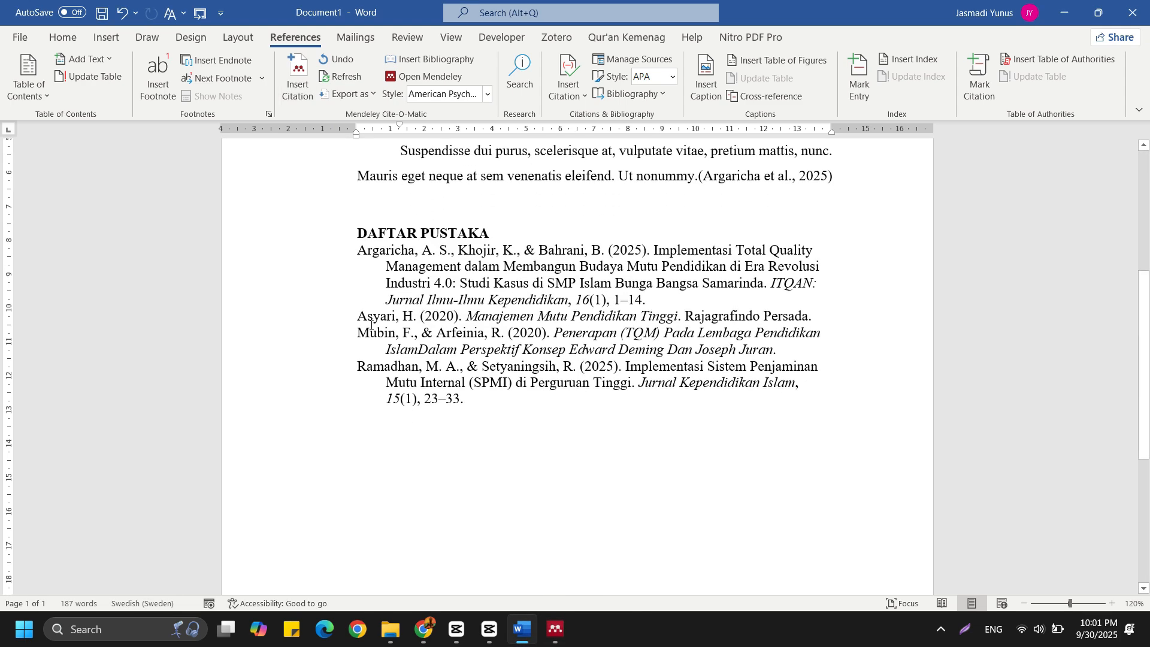
scroll(627, 334, "up", 4)
left_click_drag(400, 193, 813, 410)
Step: Switch to Mendeley Desktop to view the library, then show the Windows desktop
left_click(557, 629)
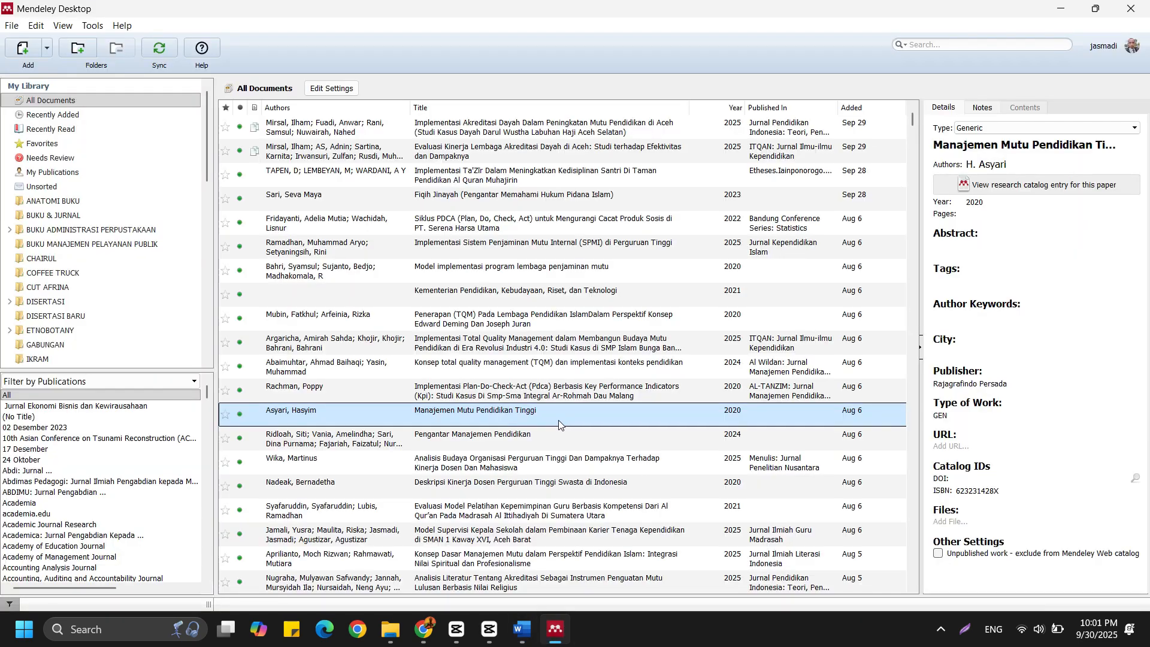
left_click(561, 629)
left_click(1149, 639)
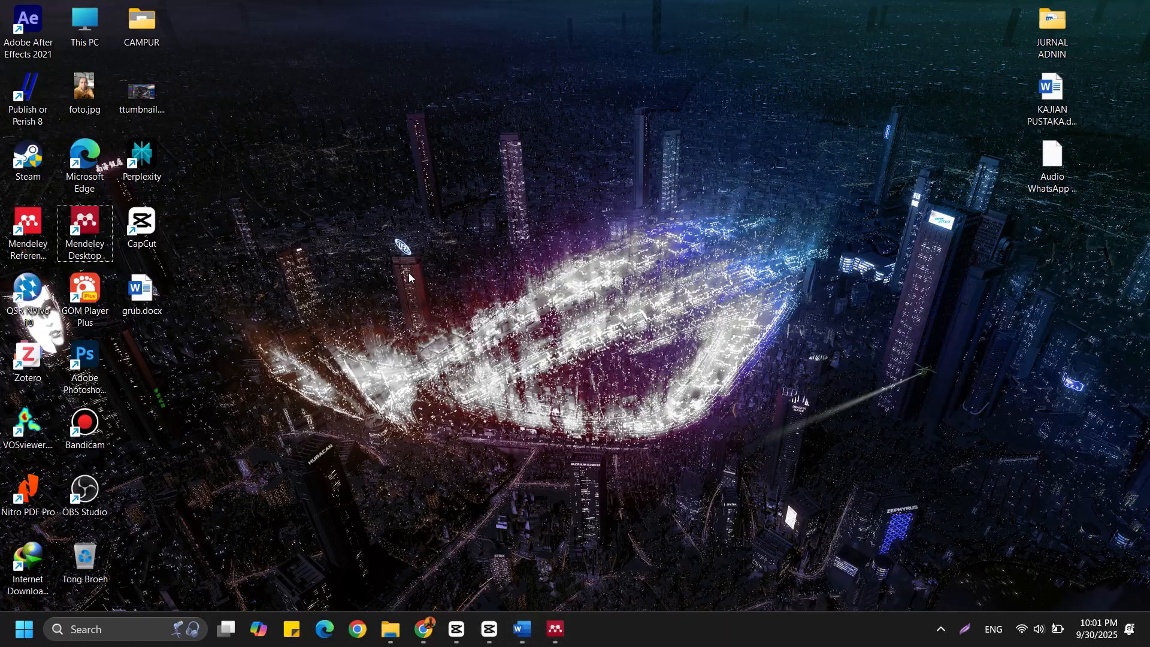